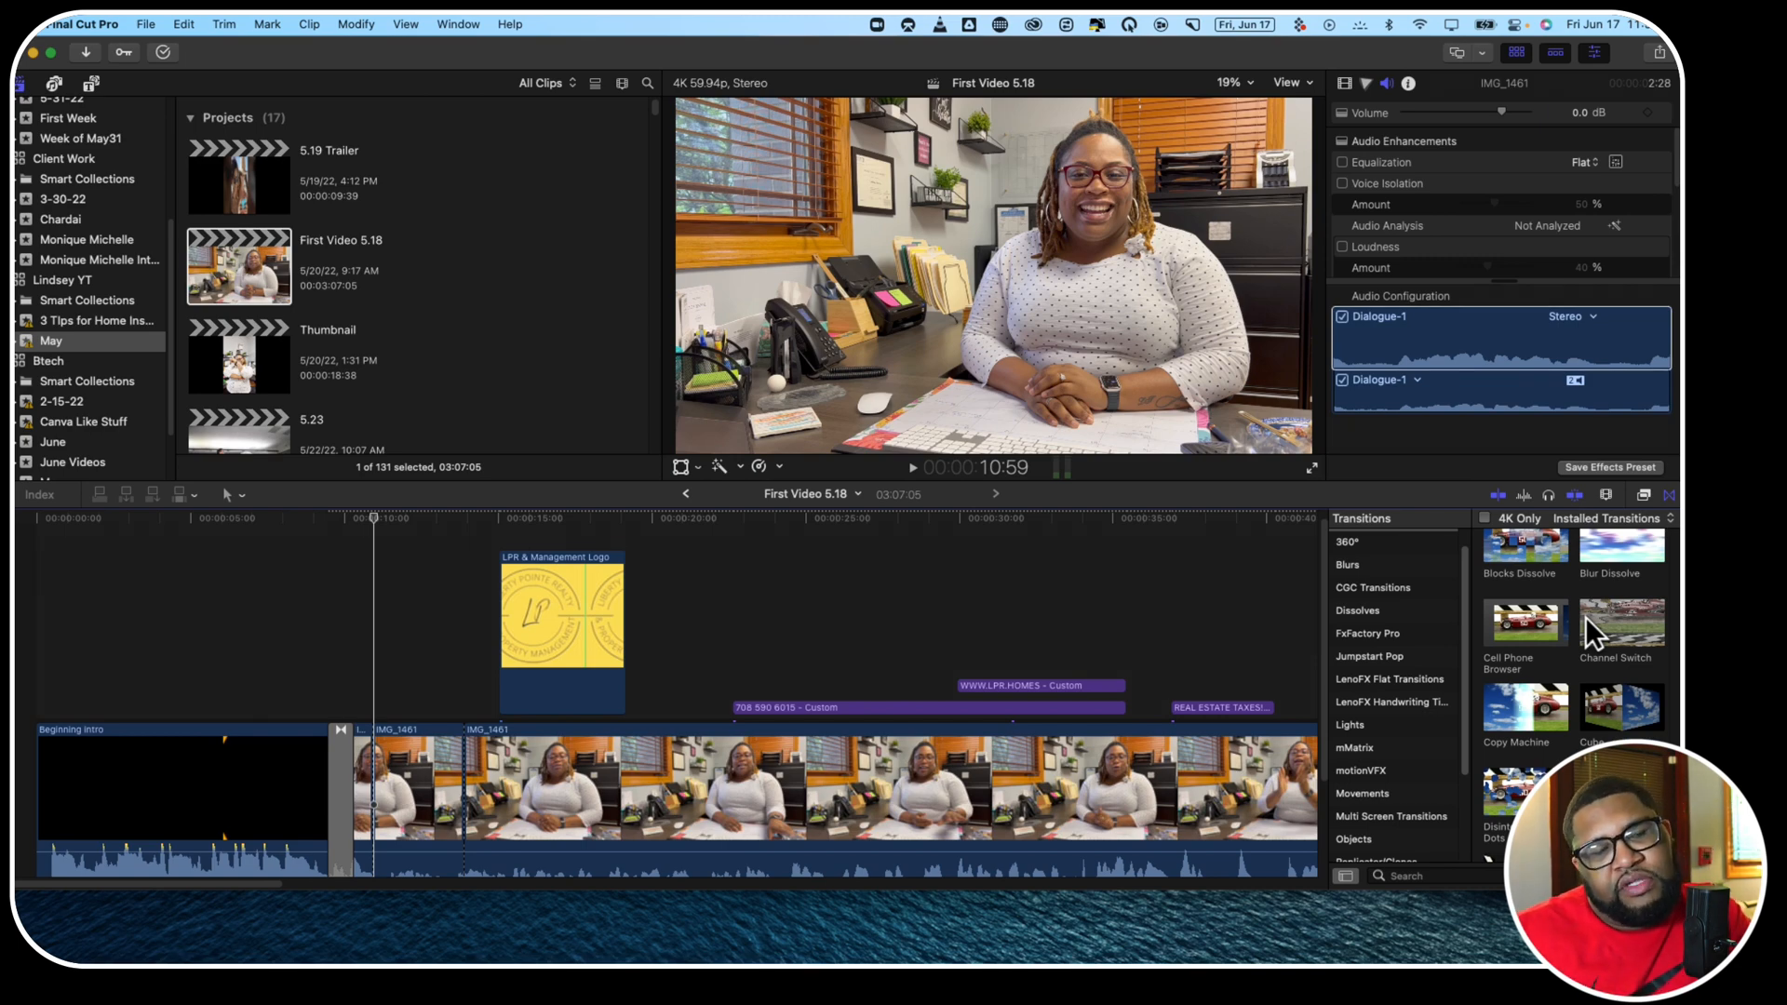
# Look through the thumbnails of the installed transitions
pyautogui.scroll(-5, 1586, 616)
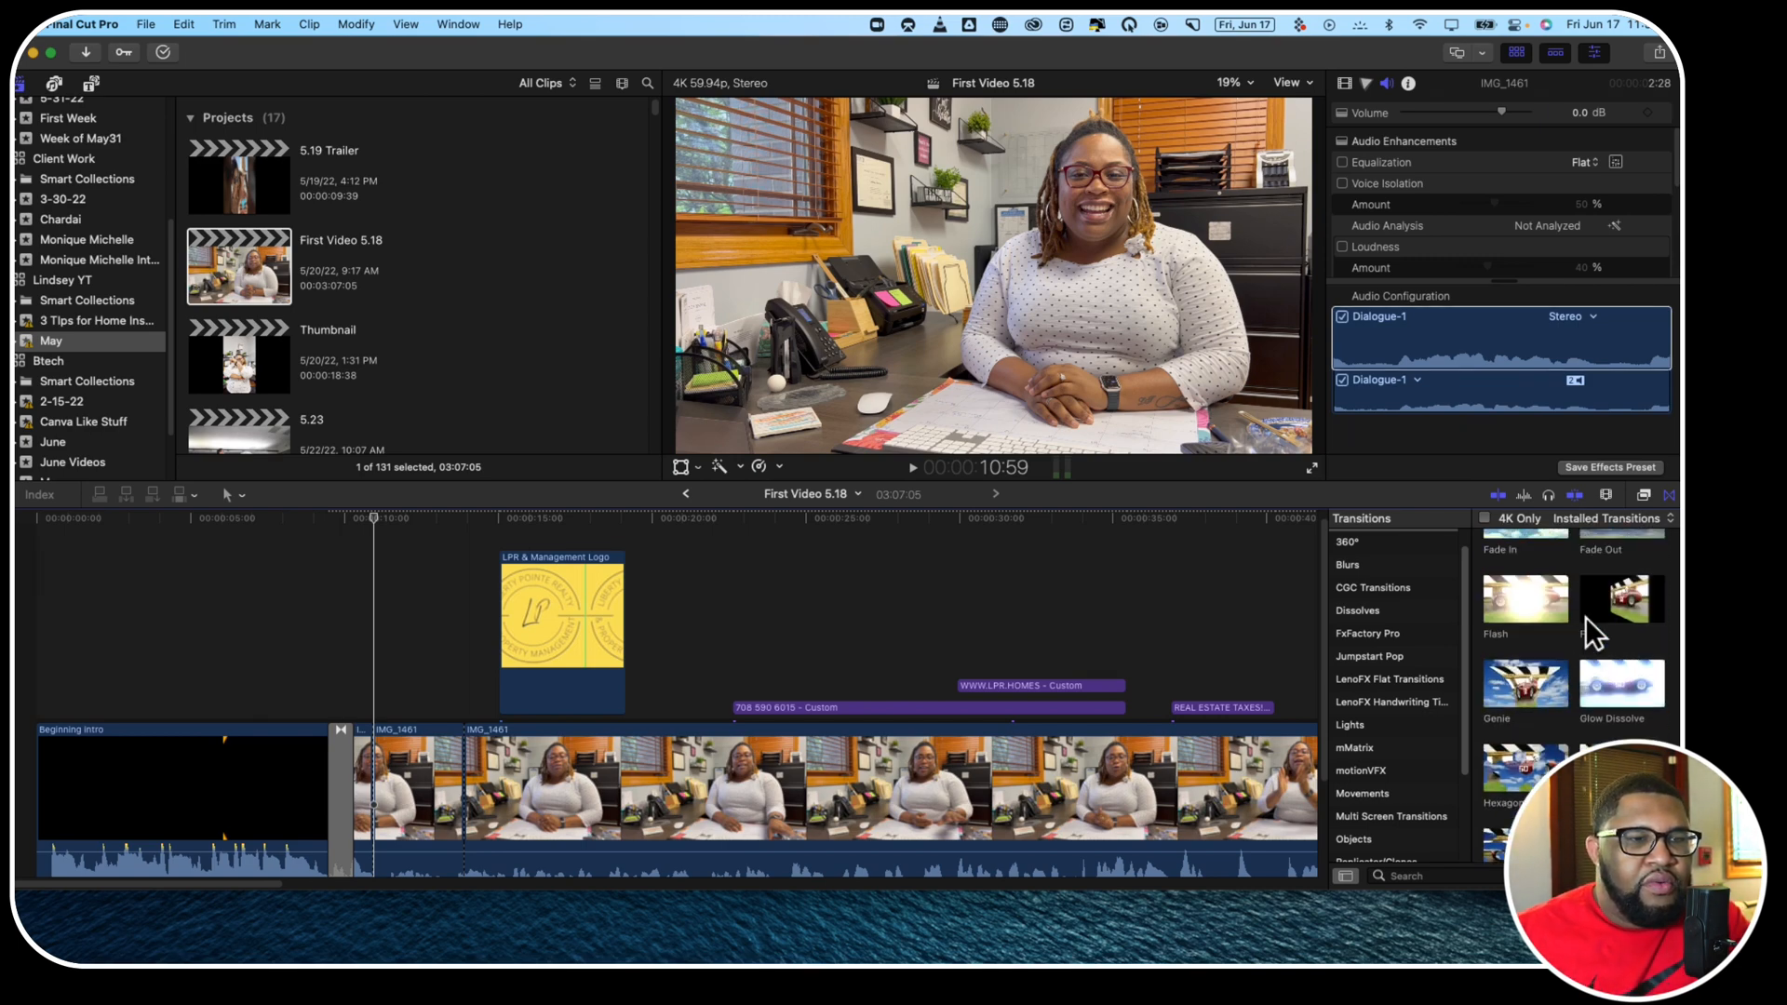
pyautogui.scroll(10, 1585, 616)
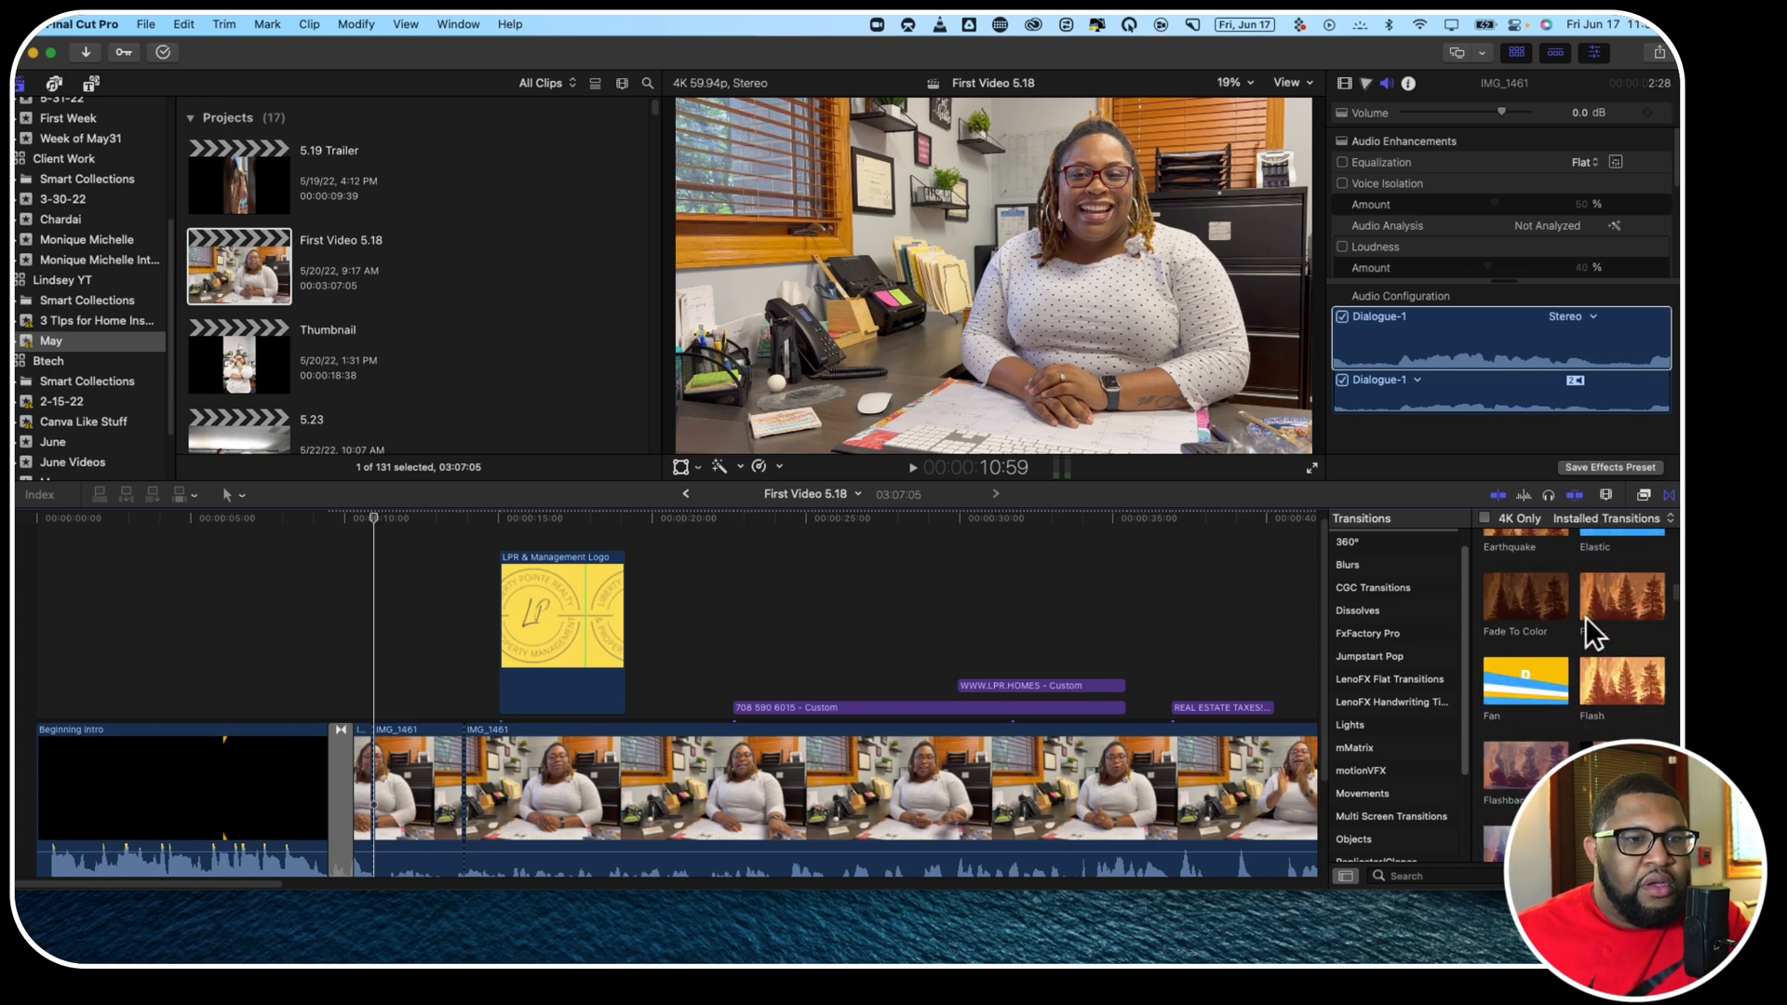
pyautogui.scroll(-1, 1584, 616)
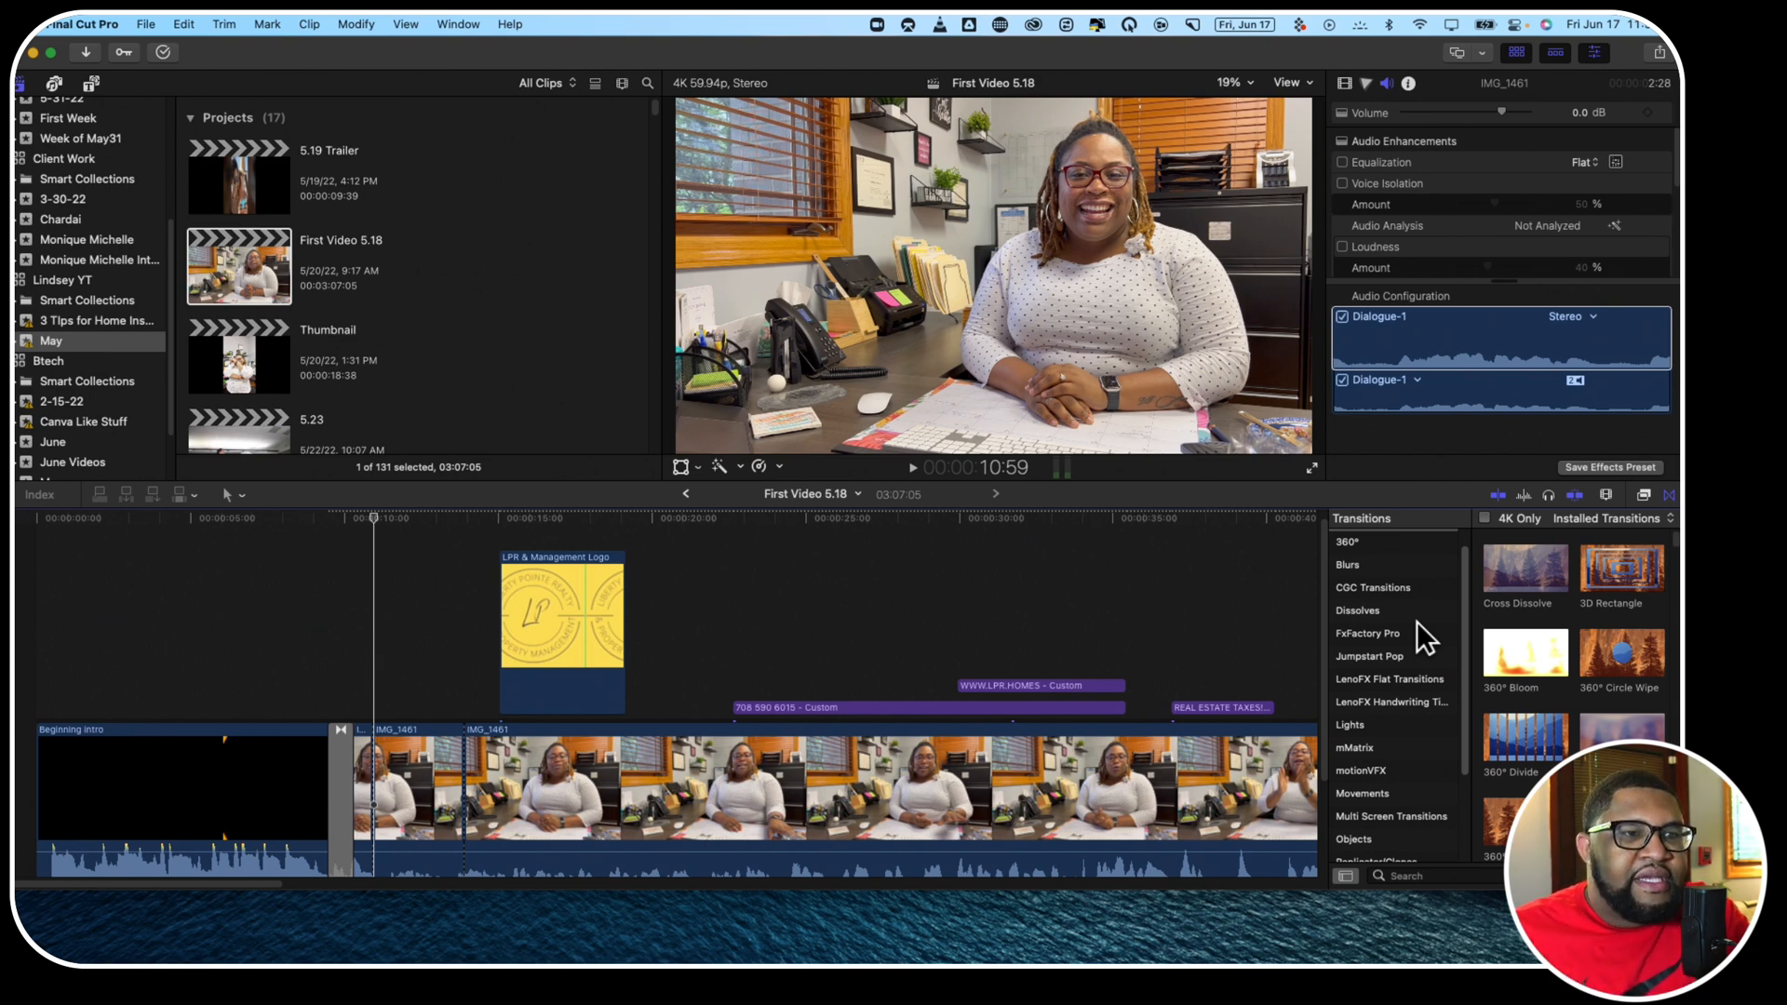
# Split the main IMG_1461 clip at about 1:13, 1:16 and 1:21
pyautogui.hscroll(10, 832, 621)
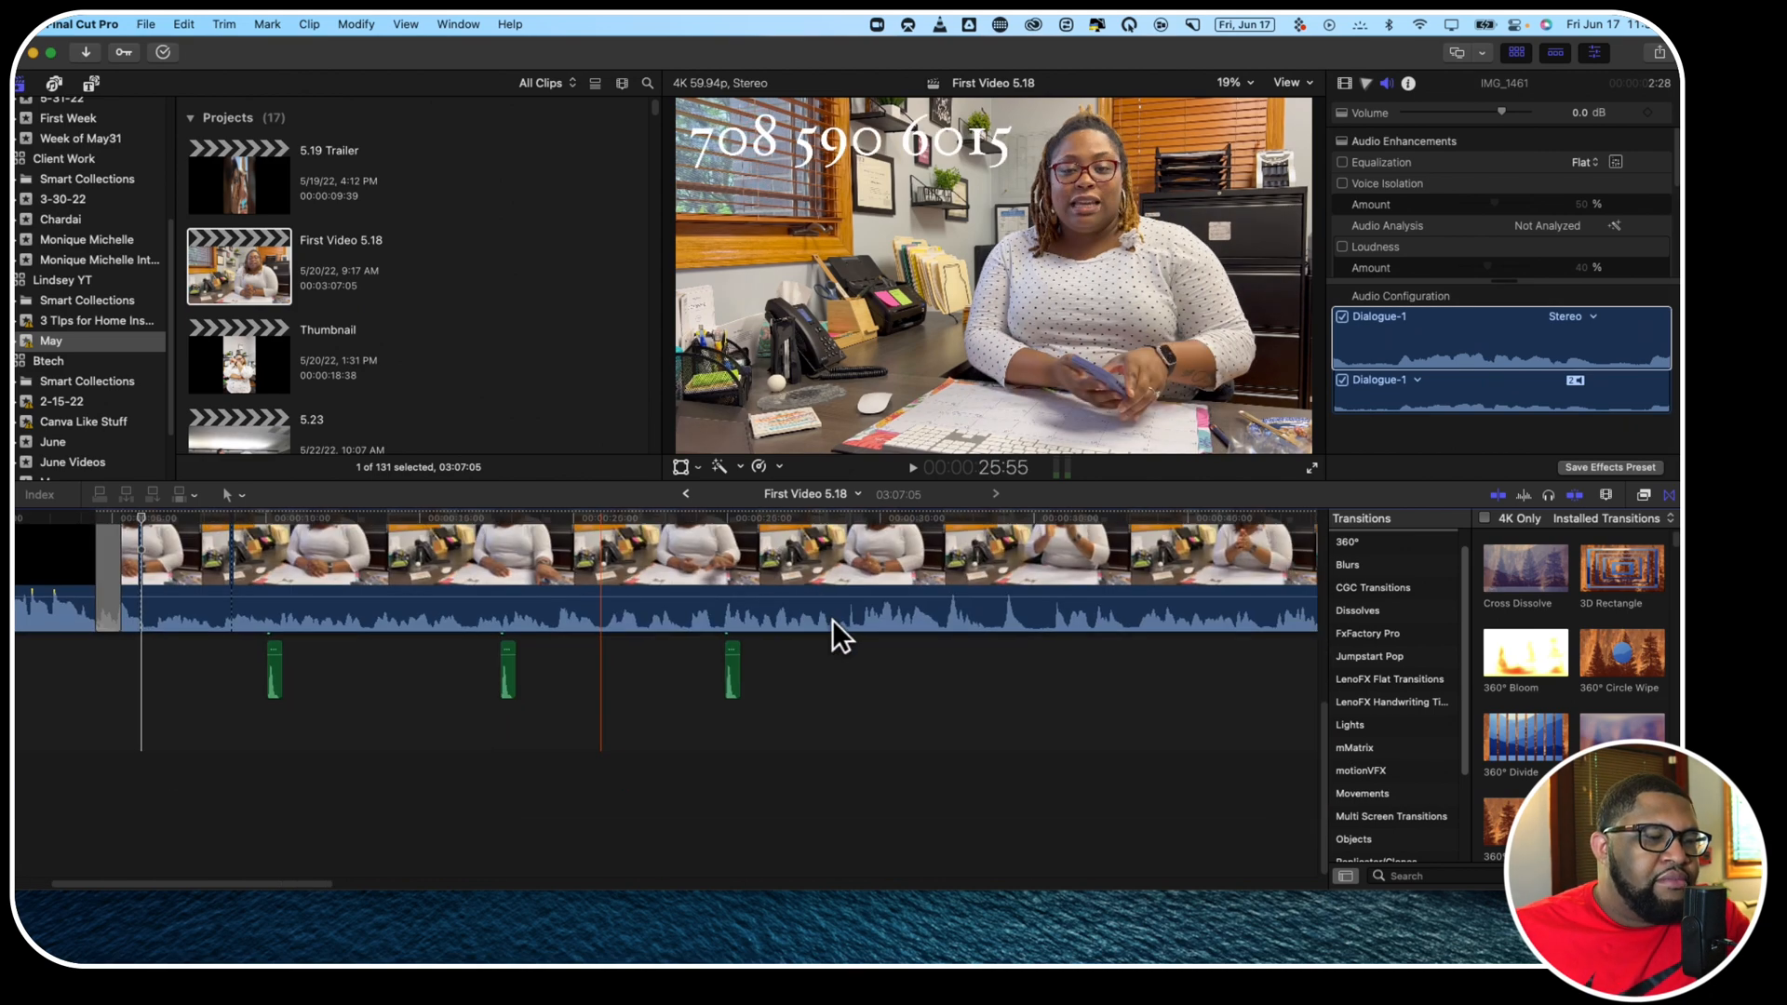
pyautogui.scroll(-3, 832, 619)
pyautogui.hscroll(7, 833, 618)
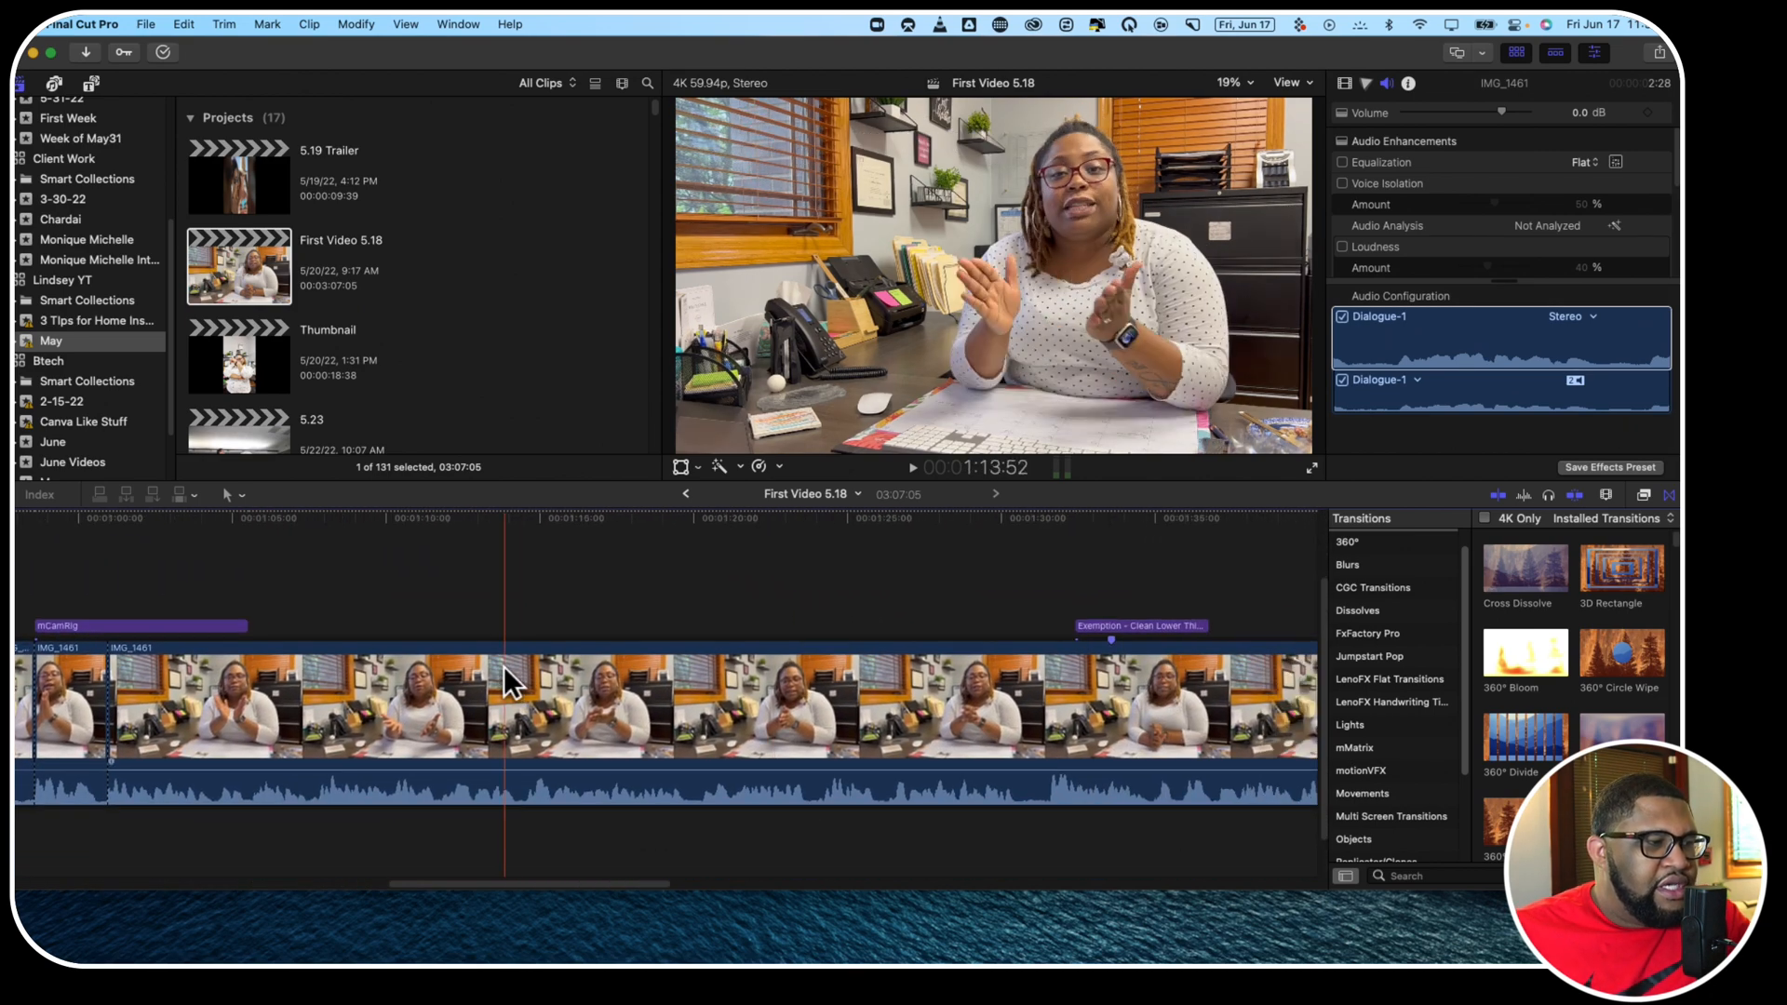
pyautogui.click(496, 660)
pyautogui.press('super+b')
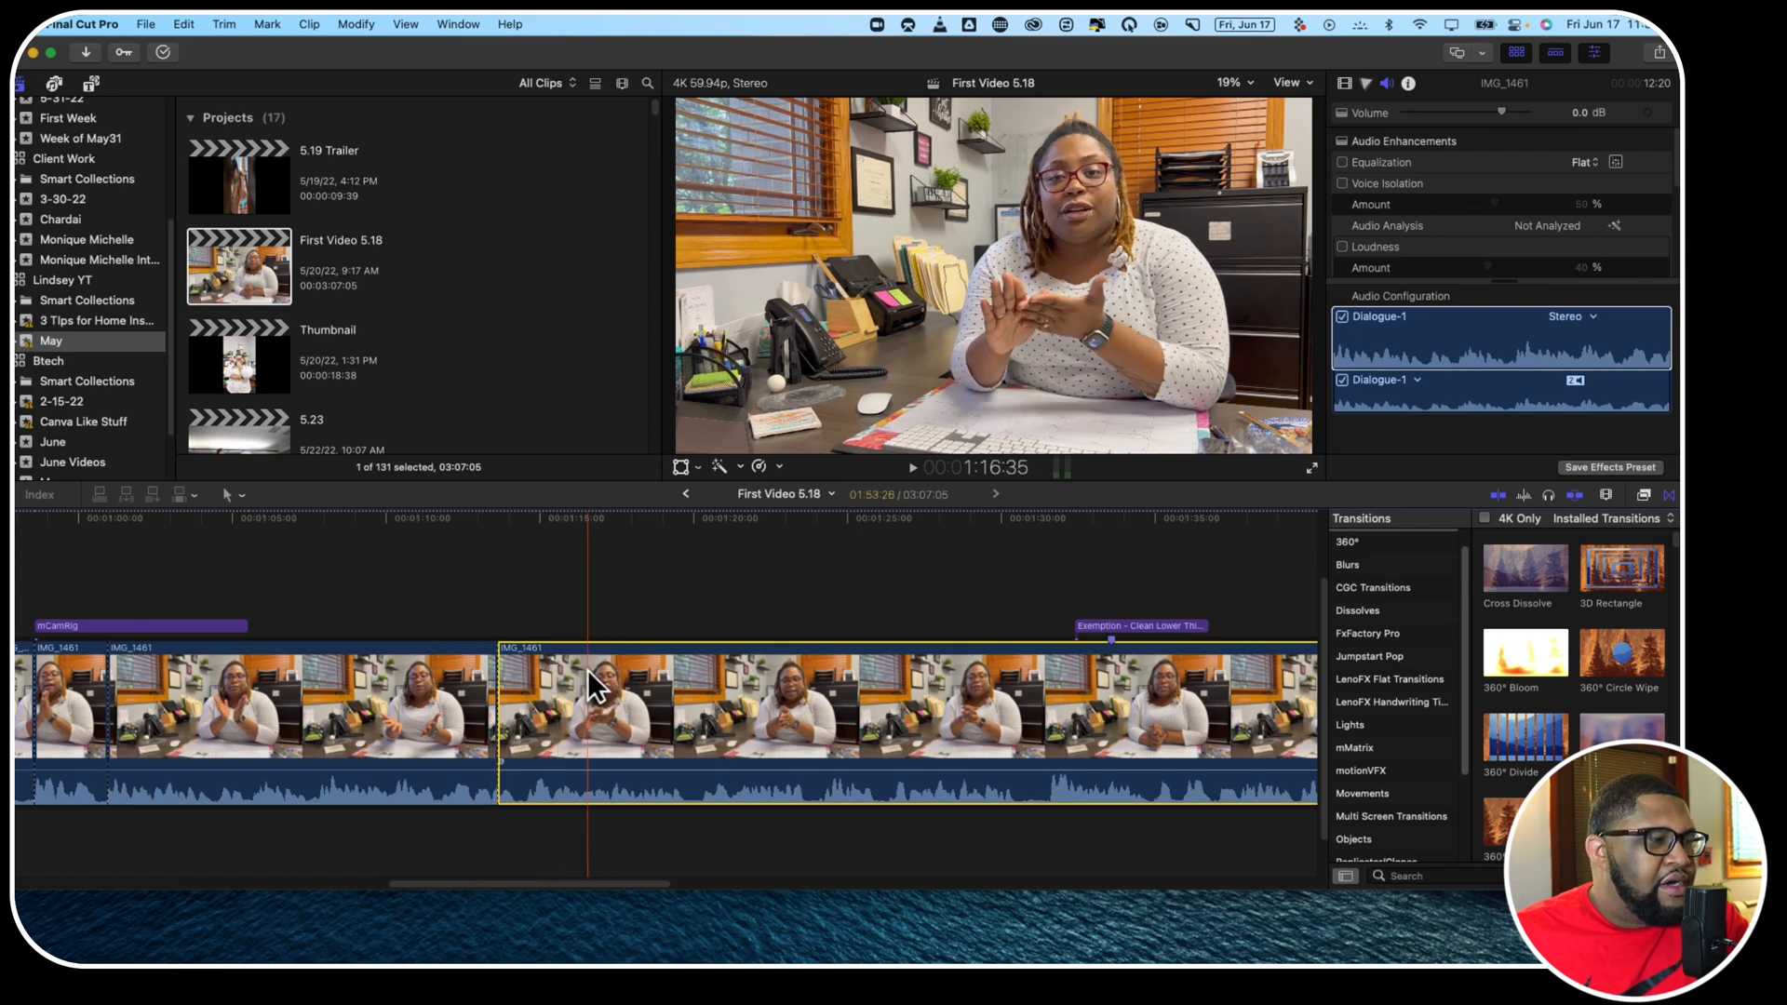
pyautogui.press('super+b')
pyautogui.click(722, 663)
pyautogui.press('super+b')
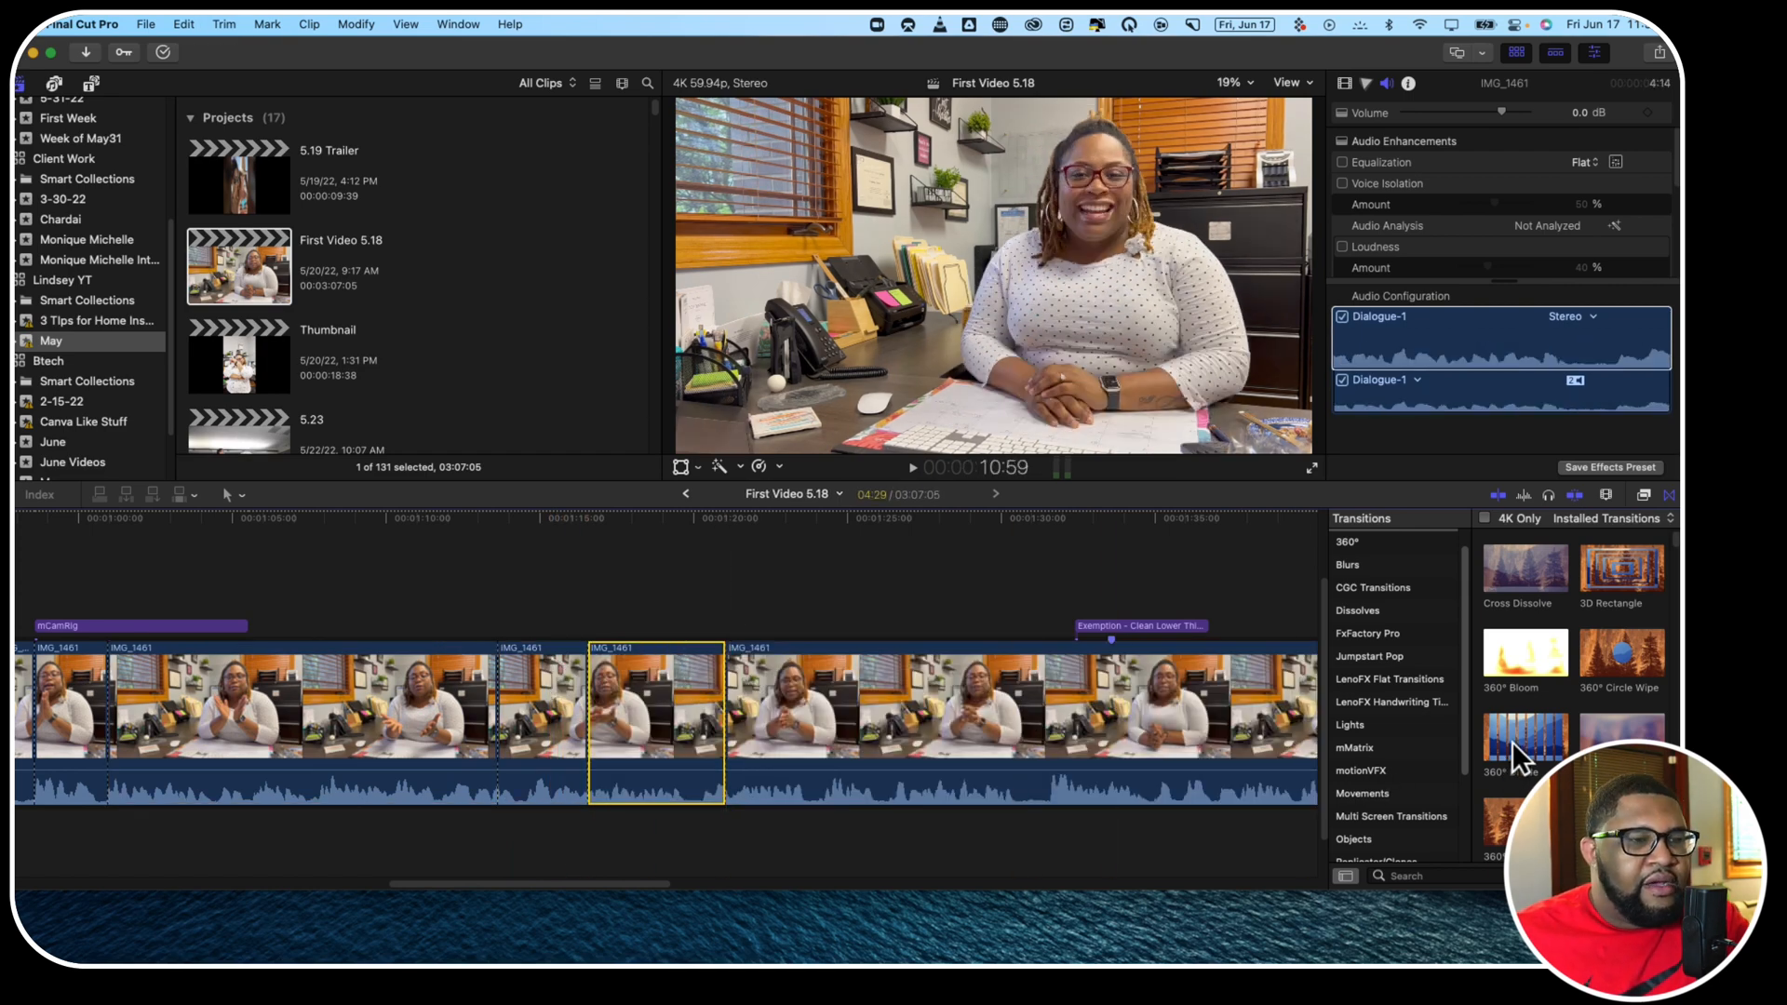
# Place the 360° Divide transition on the first two new cuts and the Circles transition on the third
pyautogui.moveTo(1511, 742); pyautogui.dragTo(493, 691)
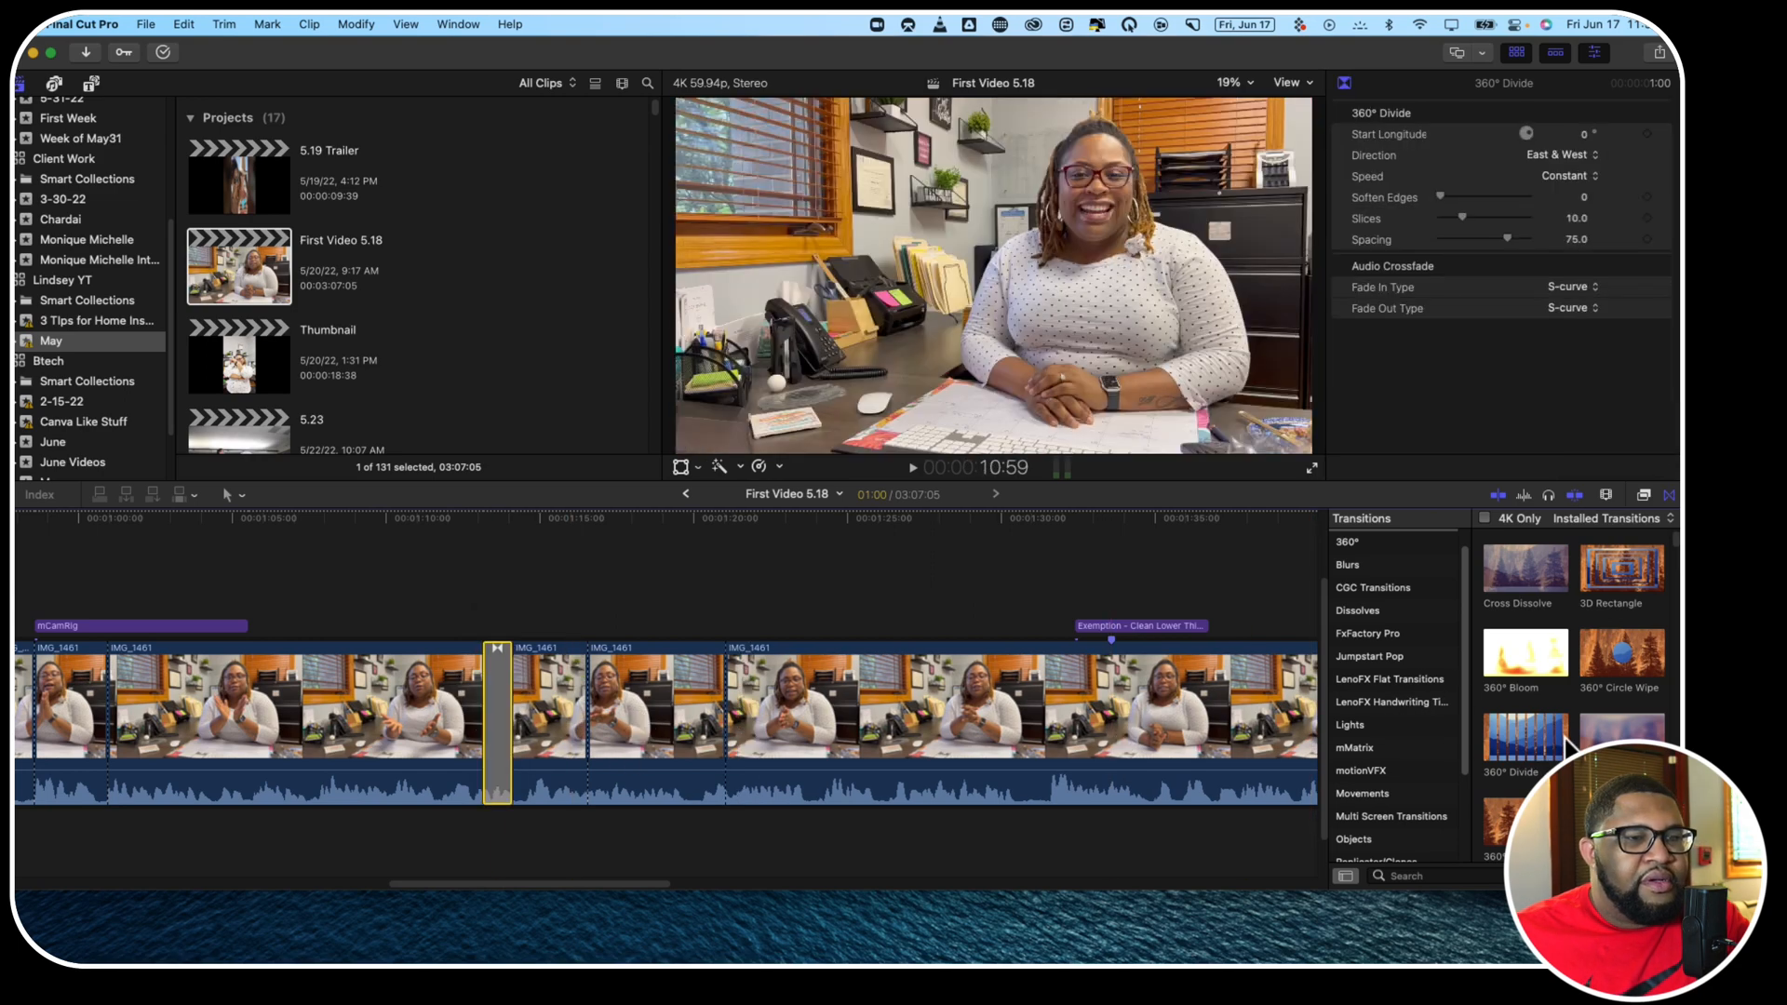
pyautogui.moveTo(1527, 741); pyautogui.dragTo(586, 710)
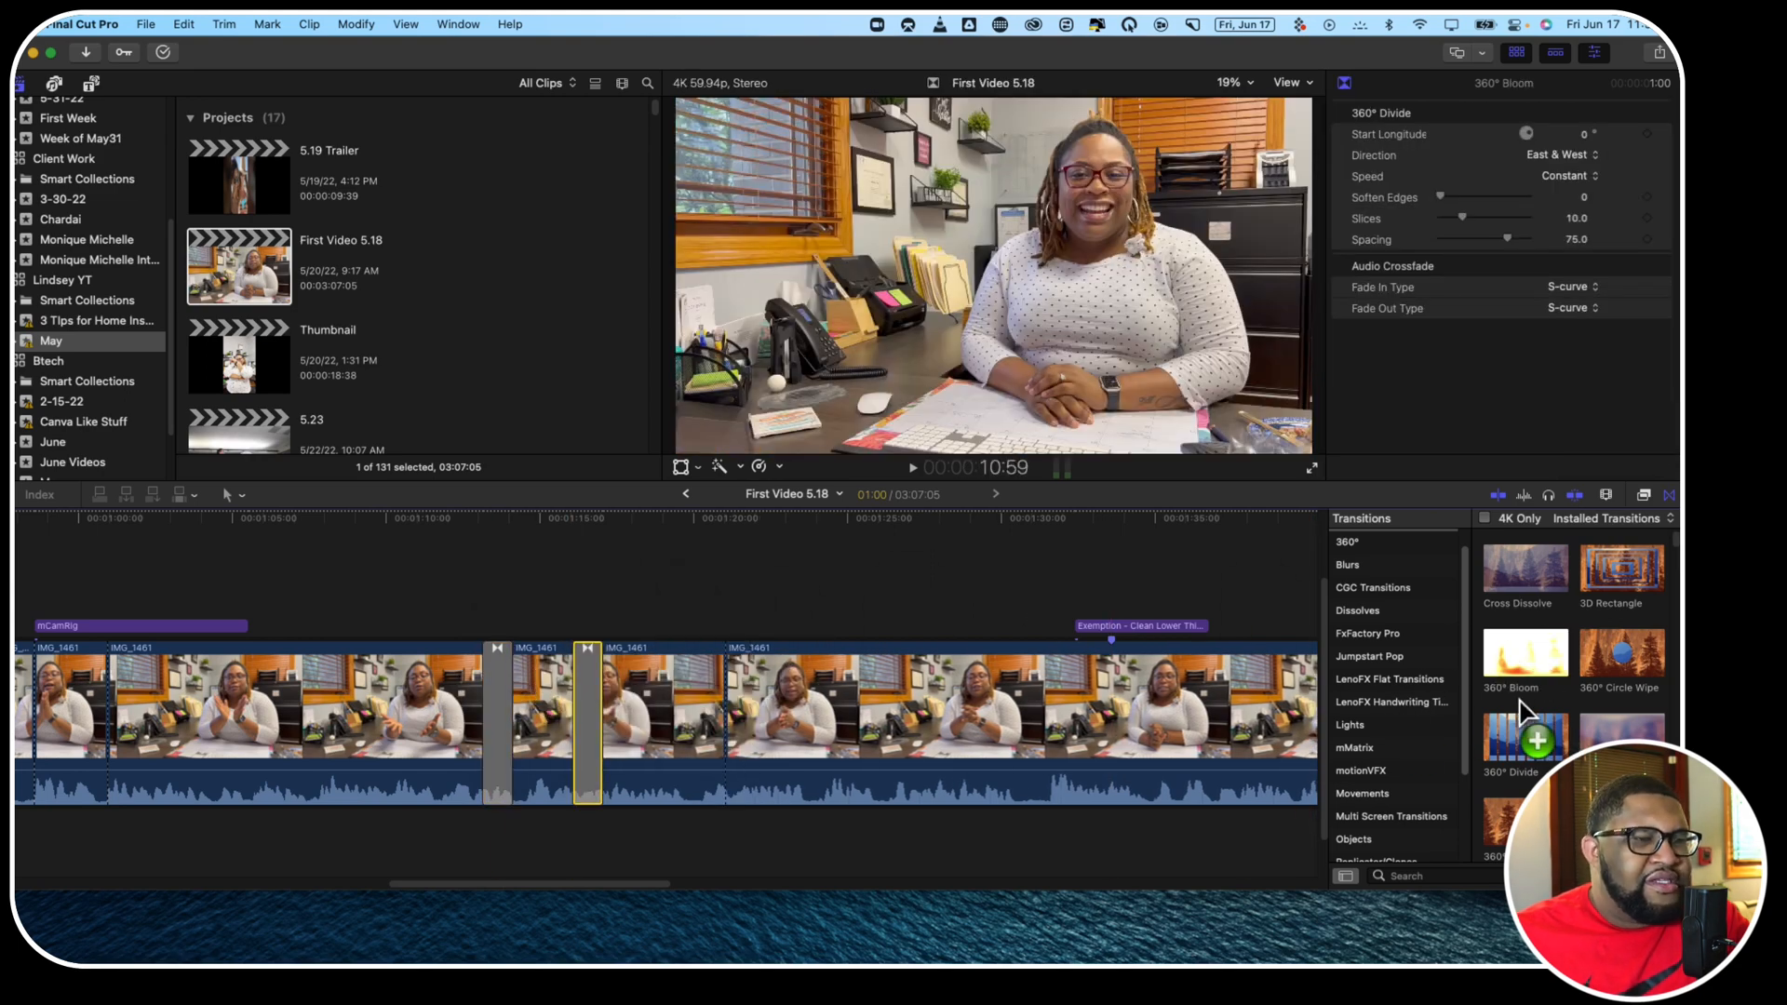
pyautogui.scroll(-3, 1574, 731)
pyautogui.moveTo(1617, 730); pyautogui.dragTo(740, 698)
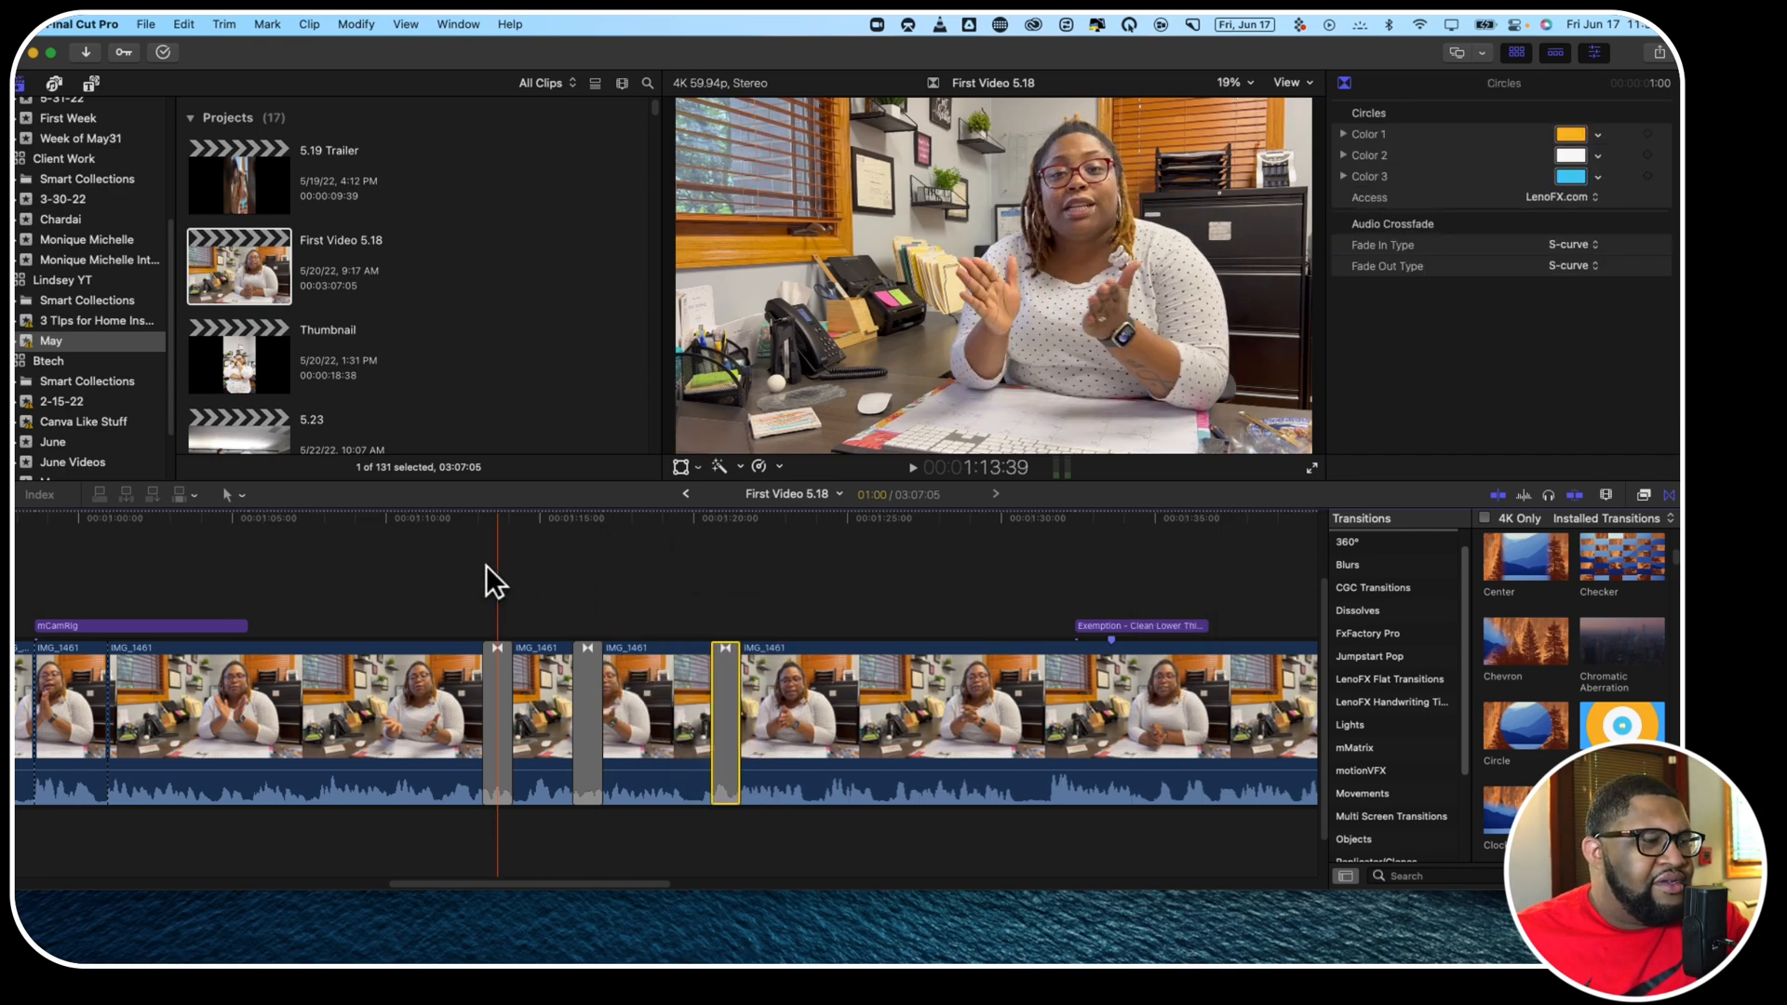
# Play the timeline from just before the first new transition through the third one
pyautogui.click(431, 566)
pyautogui.press('space')
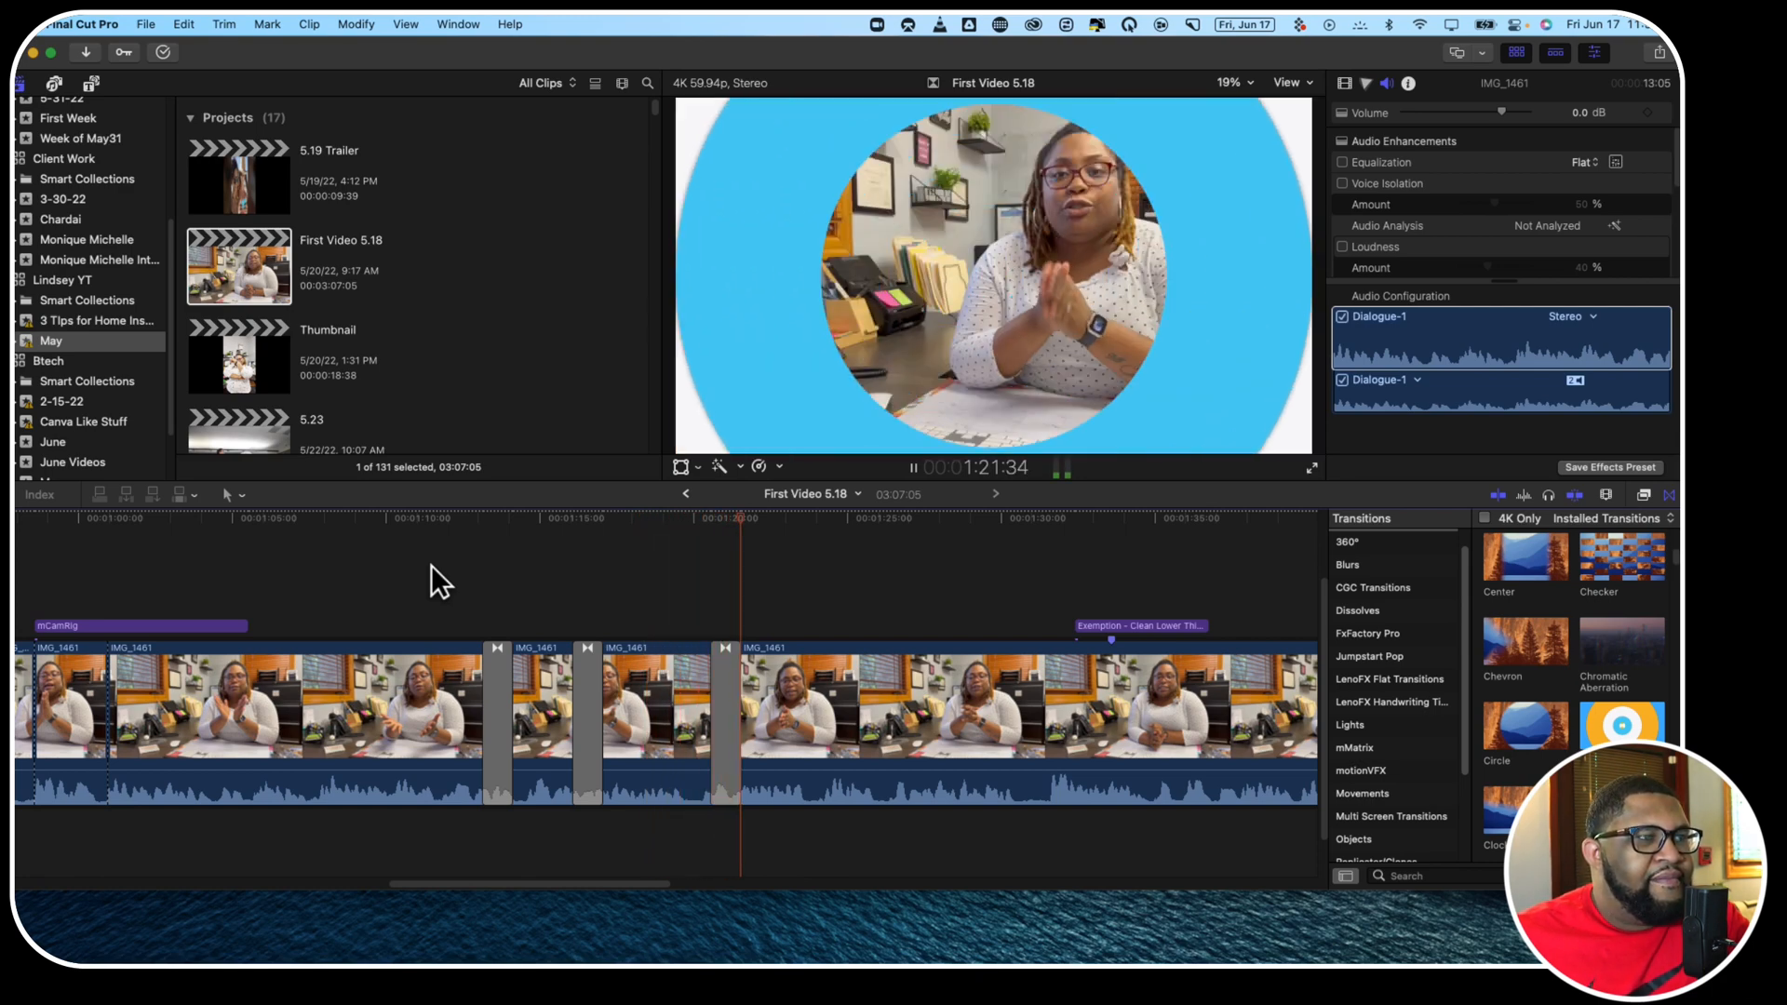
pyautogui.press('space')
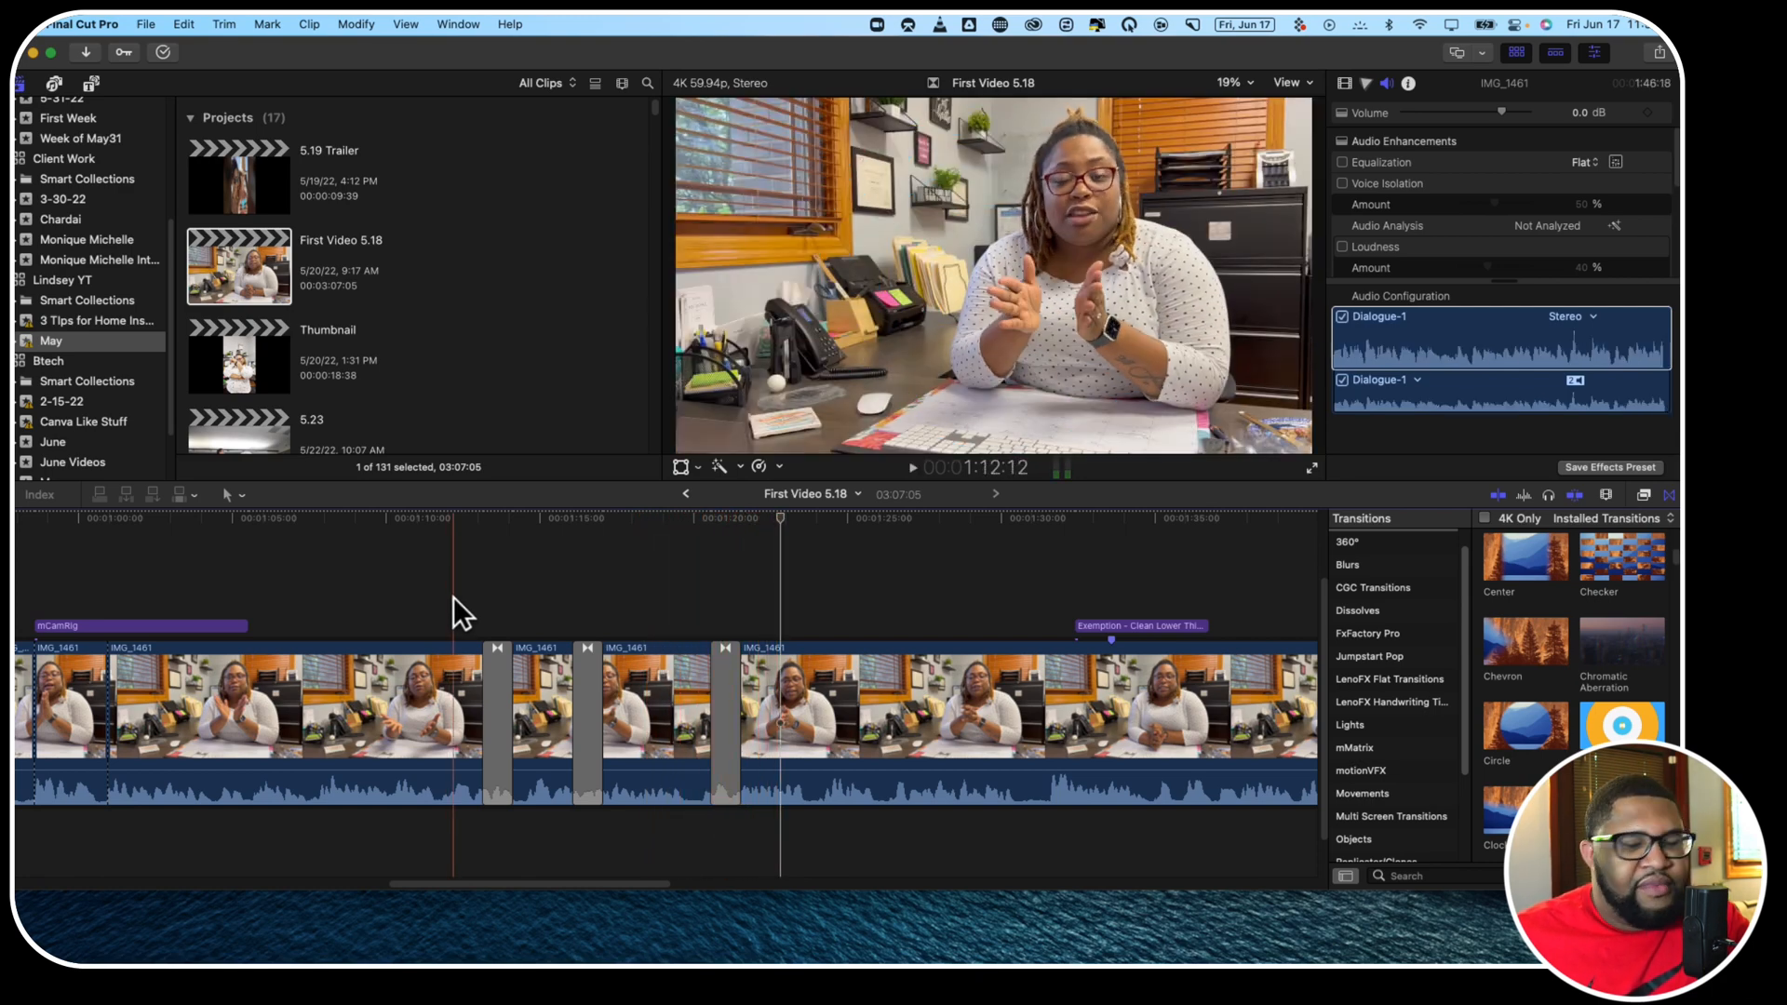
# Undo the added transitions and the new cuts in the IMG_1461 clip
pyautogui.press('super+z')
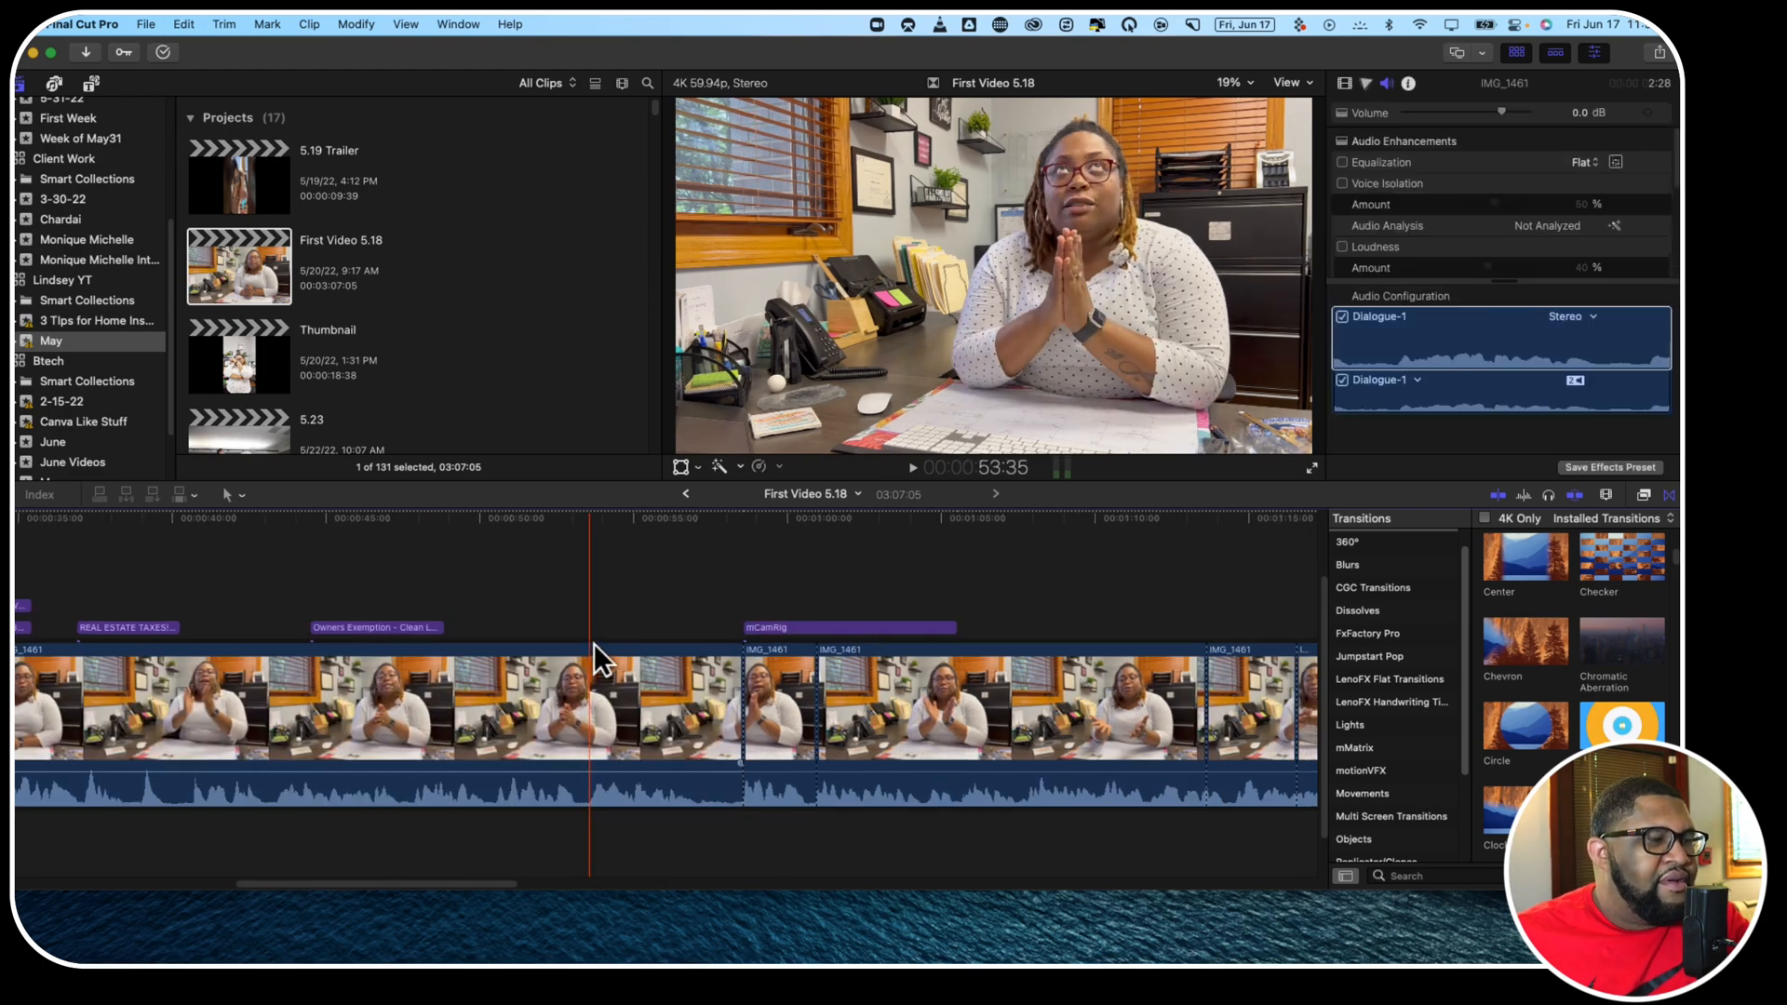
pyautogui.hscroll(10, 594, 644)
pyautogui.press('super+z')
pyautogui.press('super+z')
pyautogui.press('super+z')
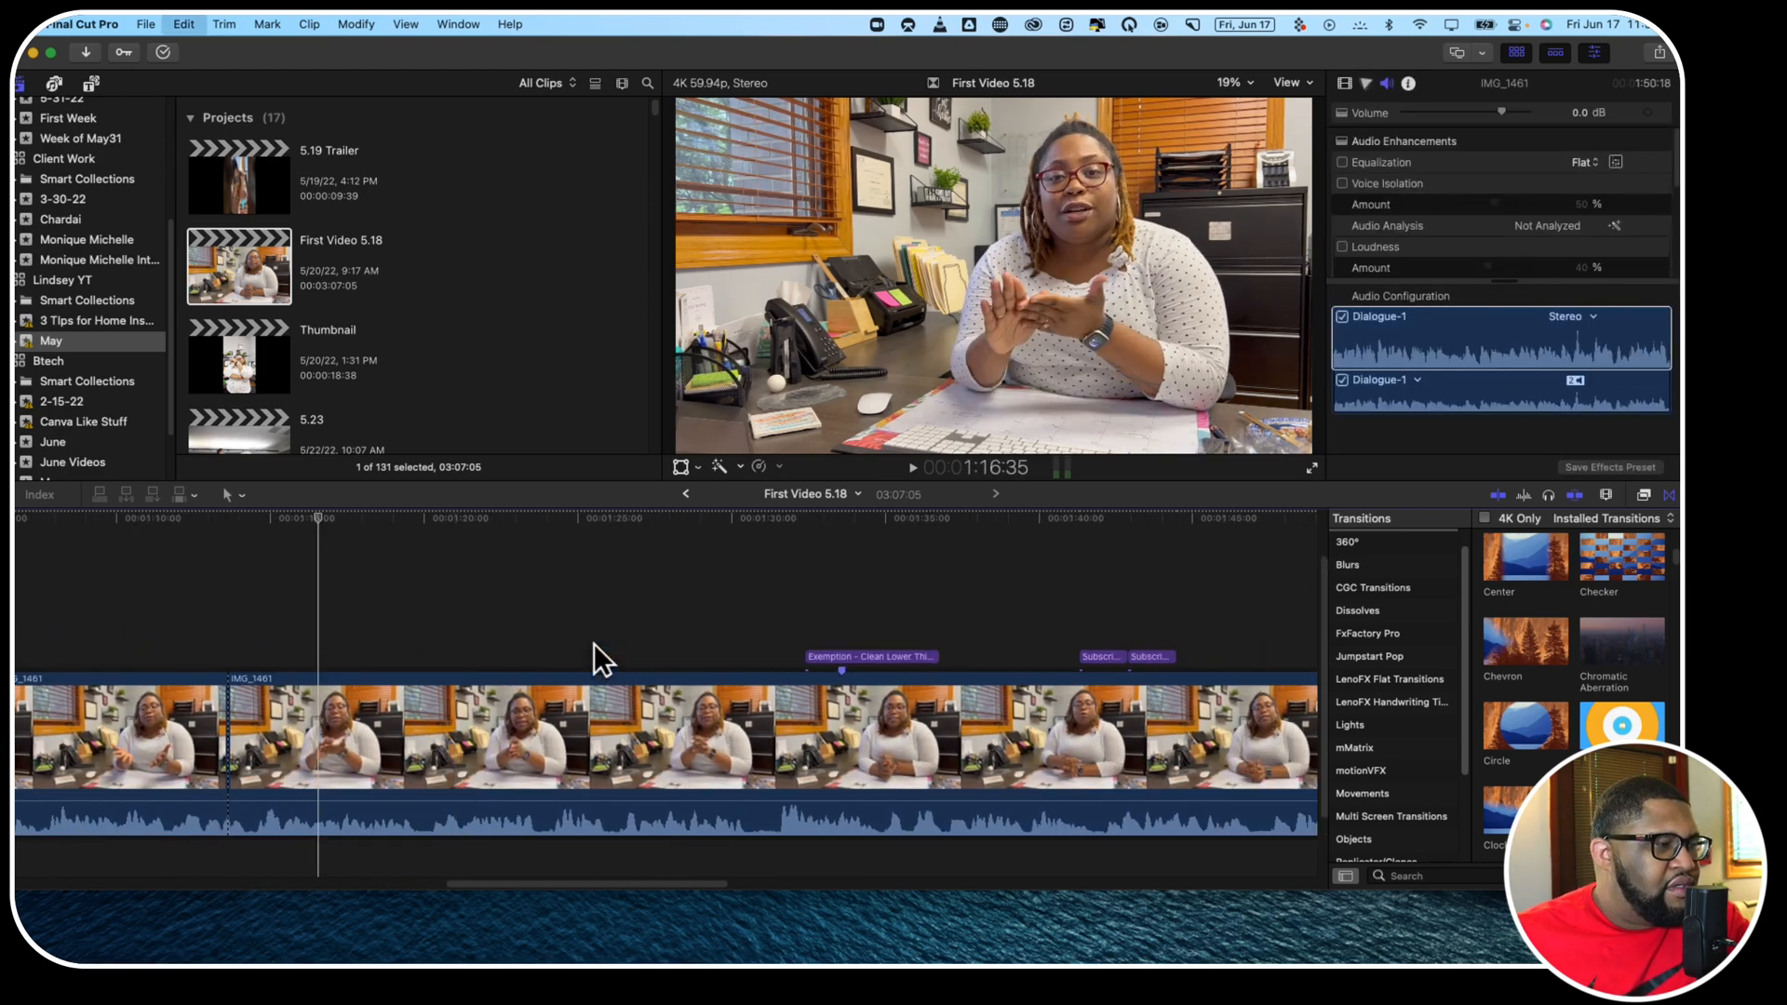
pyautogui.scroll(-2, 594, 645)
pyautogui.scroll(-2, 593, 643)
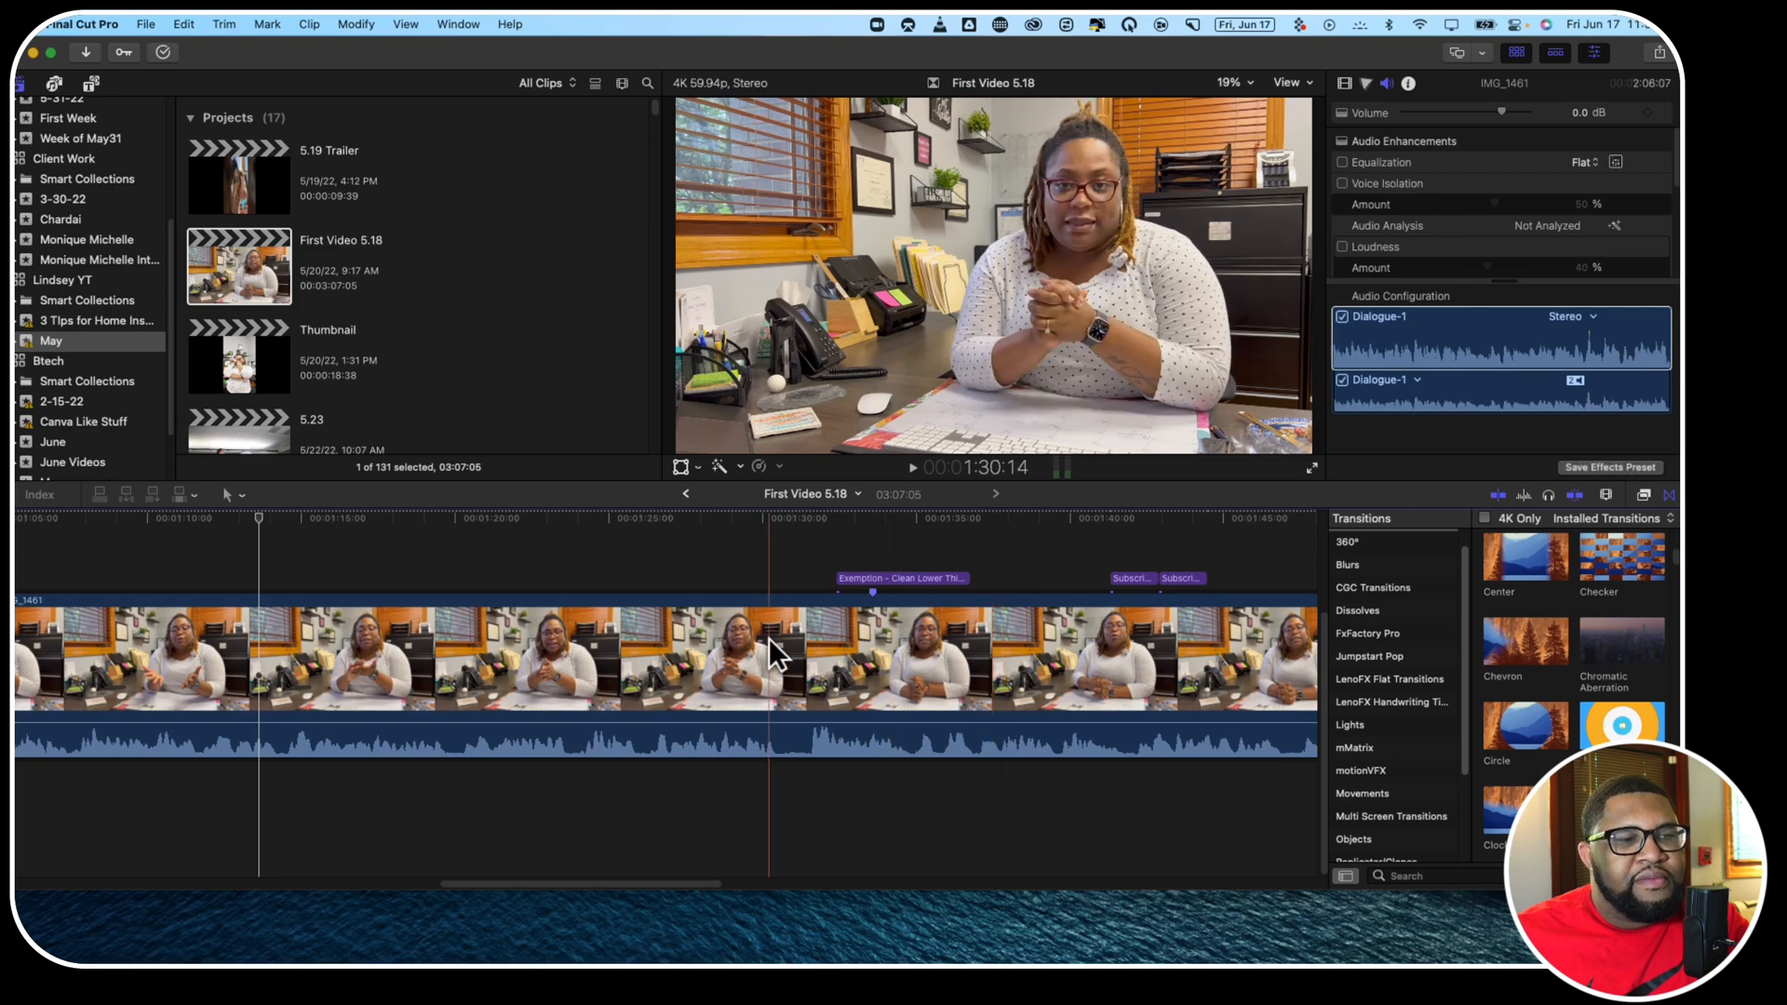
pyautogui.hscroll(-3, 769, 637)
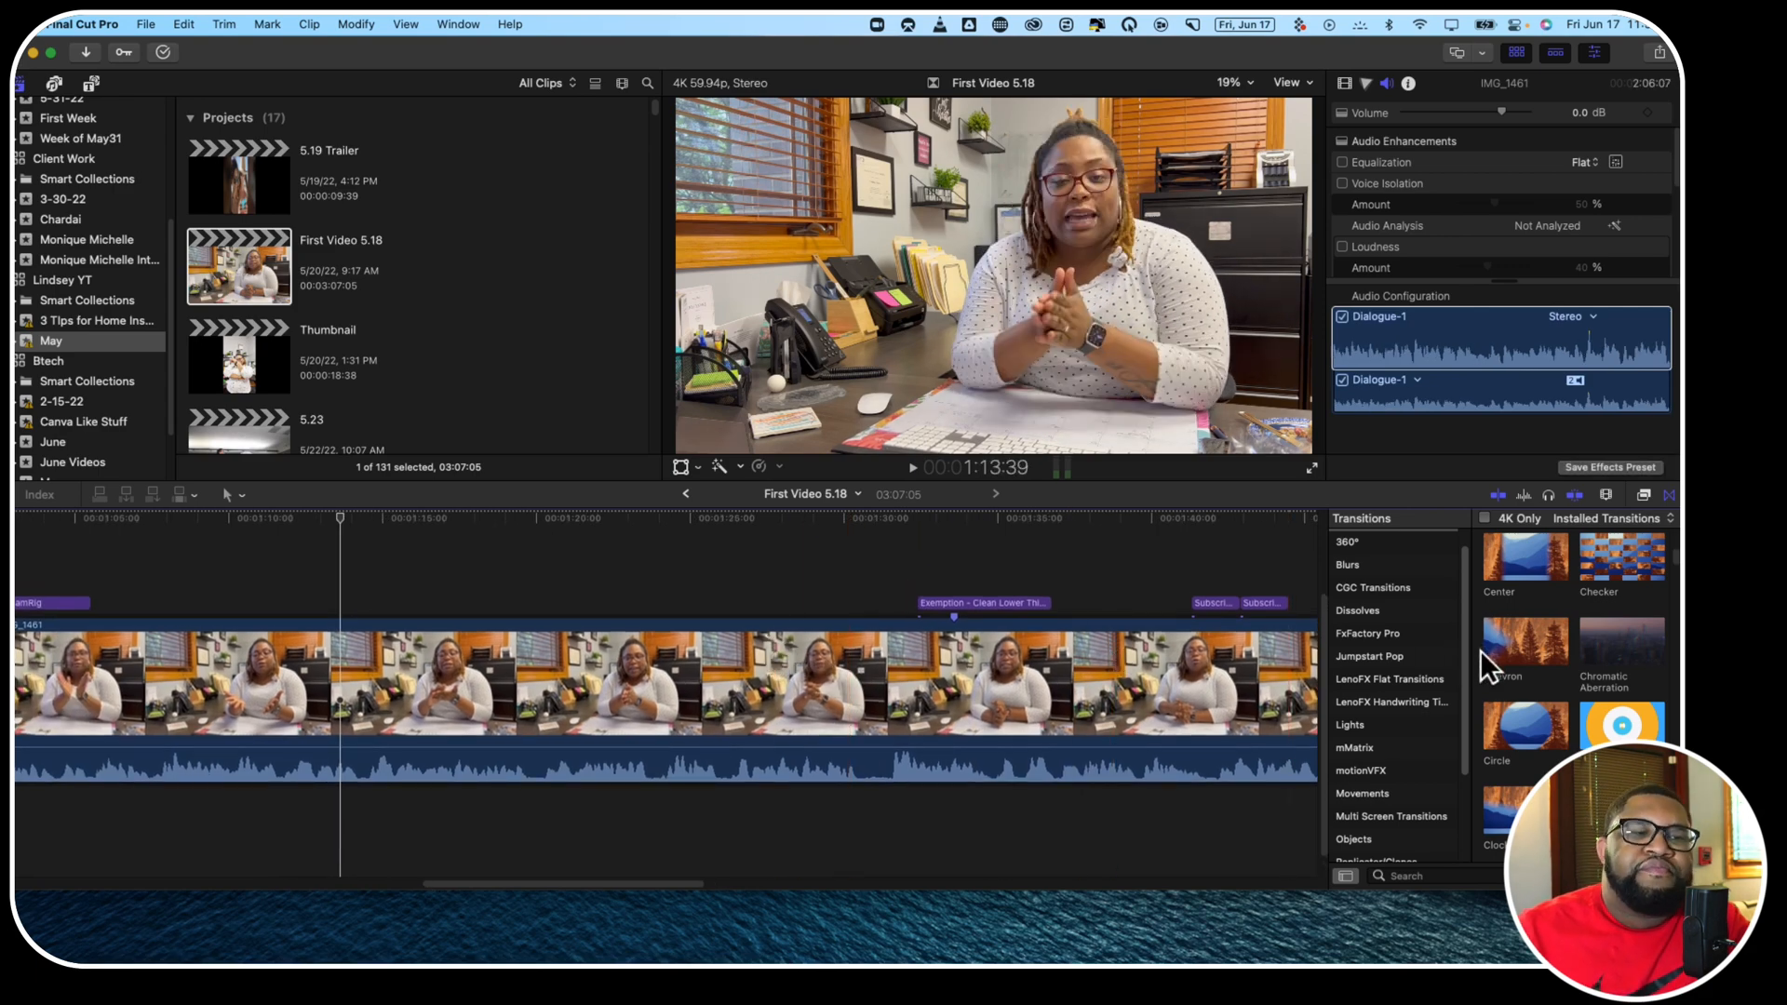
# Switch from the installed transitions to the installed effects and go to the start of the video effects
pyautogui.scroll(5, 1481, 650)
pyautogui.scroll(1, 1480, 649)
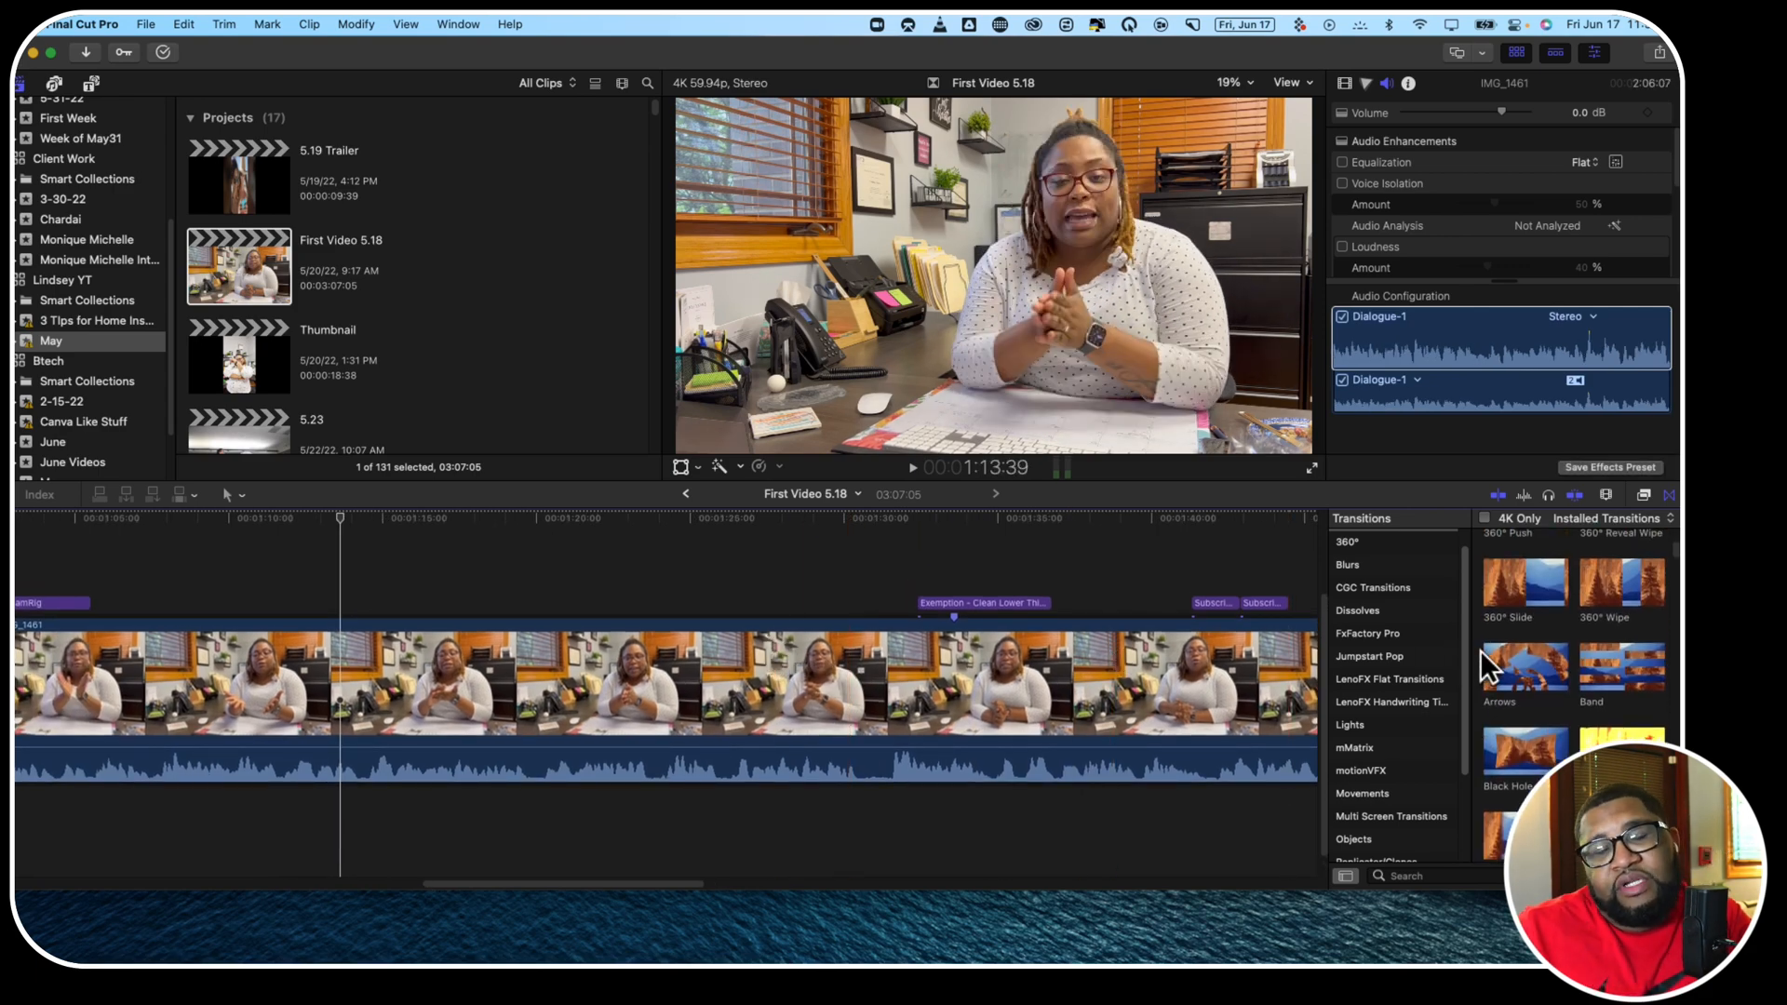
pyautogui.click(1643, 493)
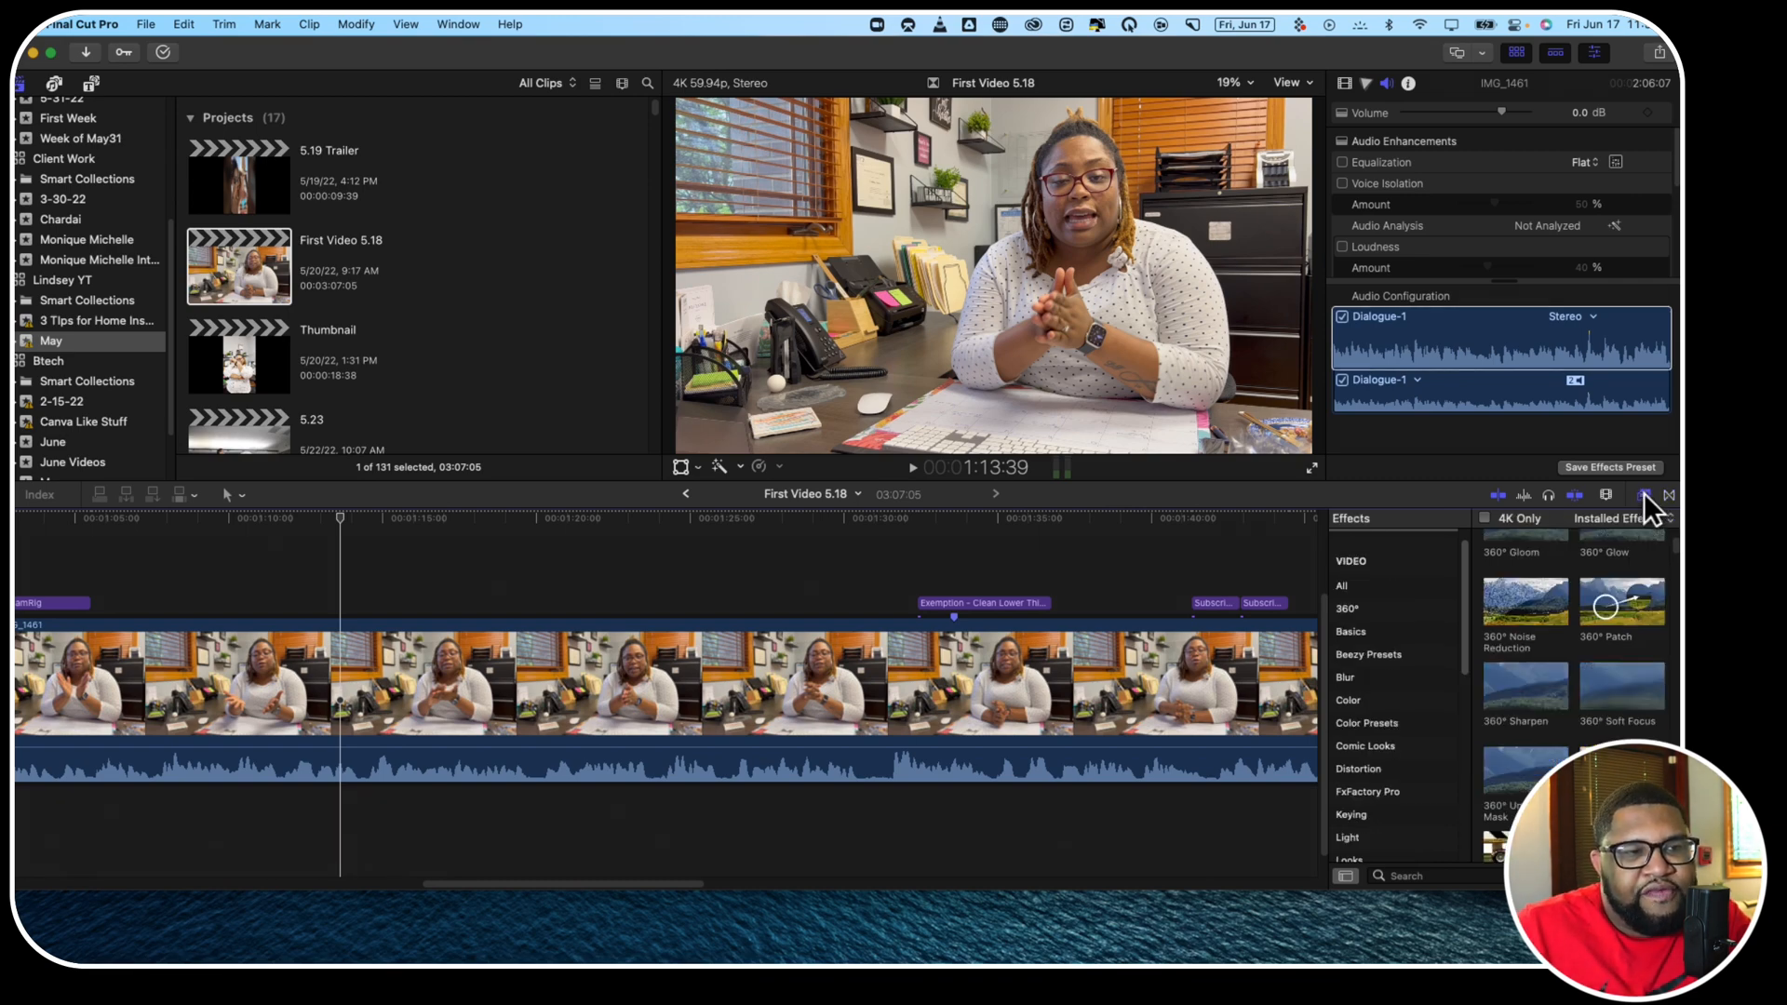
pyautogui.scroll(5, 1554, 636)
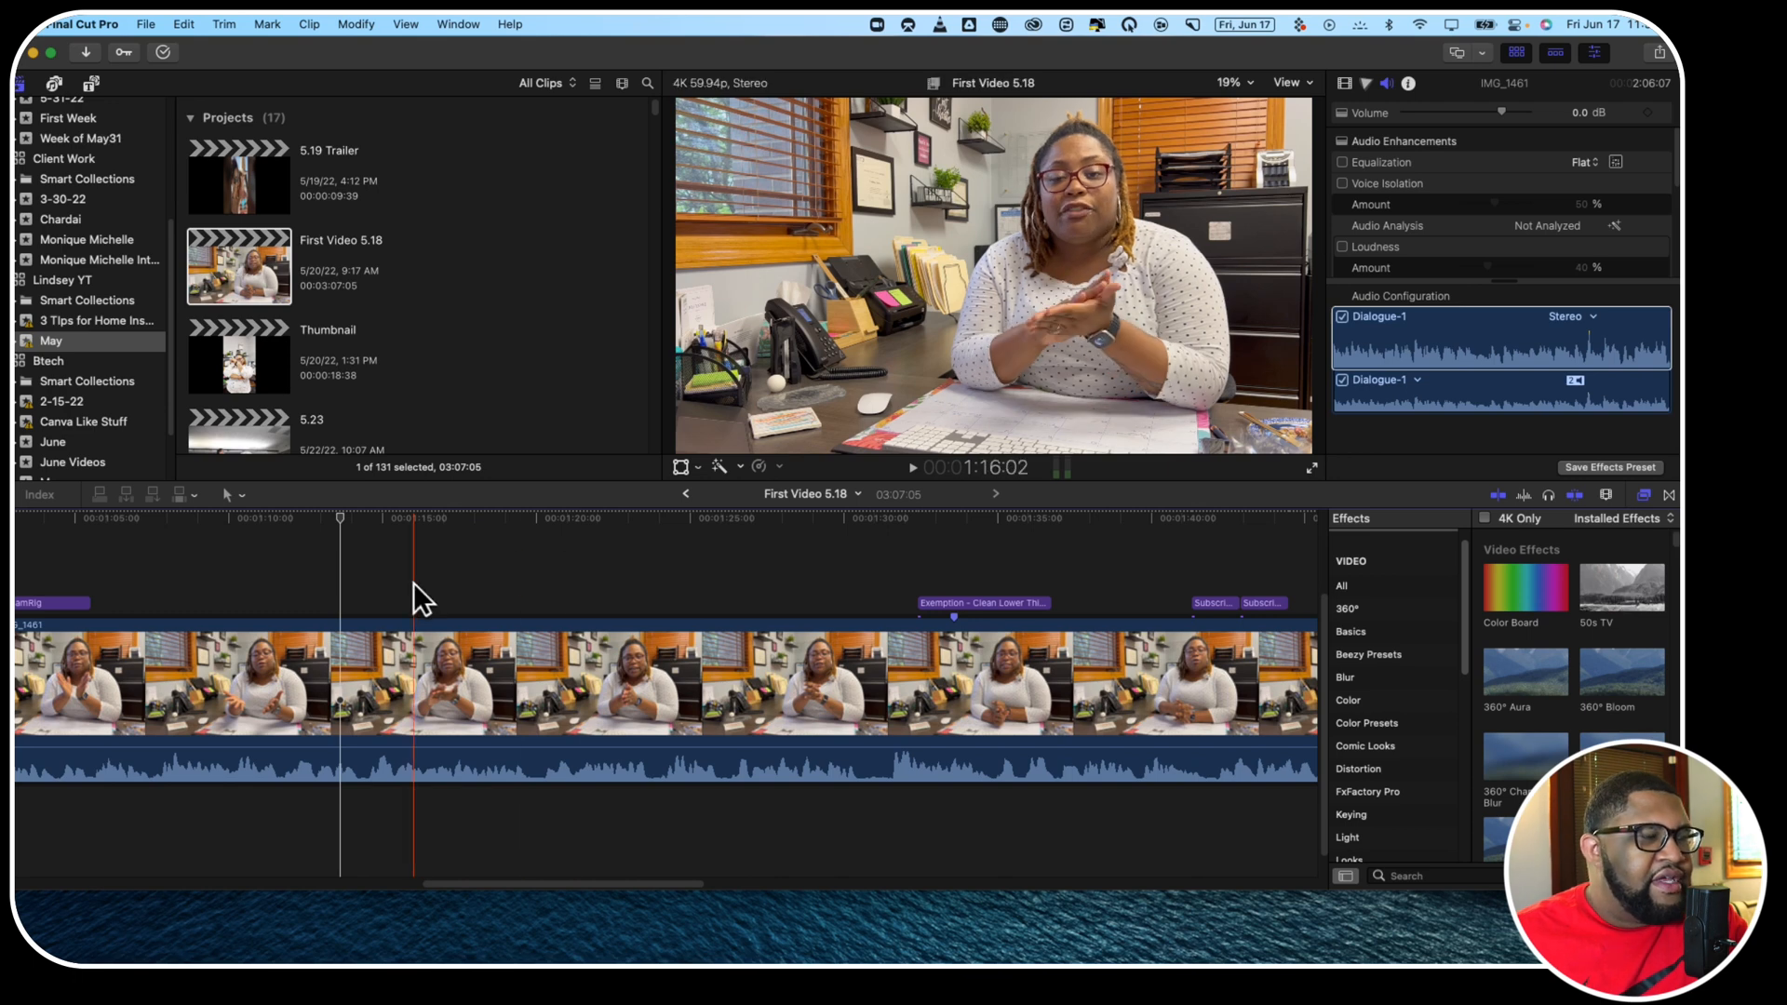
# Try the 50s TV effect on the whole last IMG_1461 clip and undo it
pyautogui.click(341, 628)
pyautogui.press('super+minus')
pyautogui.press('super+minus')
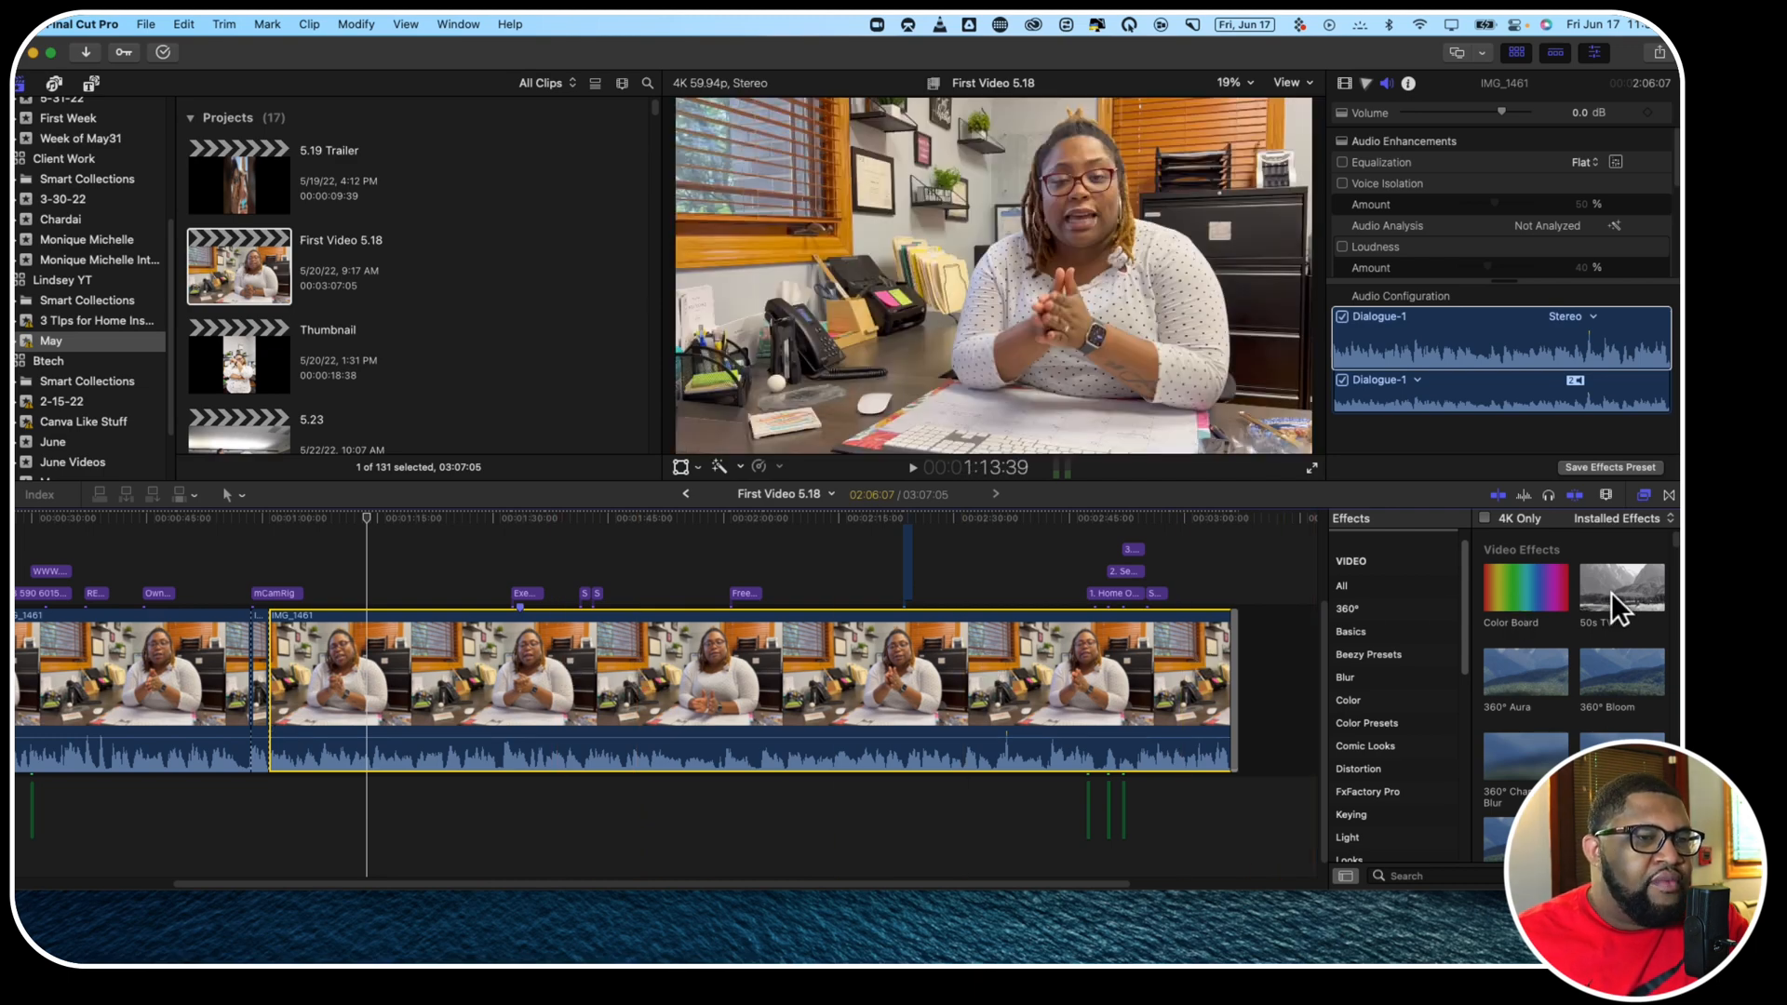
pyautogui.moveTo(1611, 592); pyautogui.dragTo(989, 692)
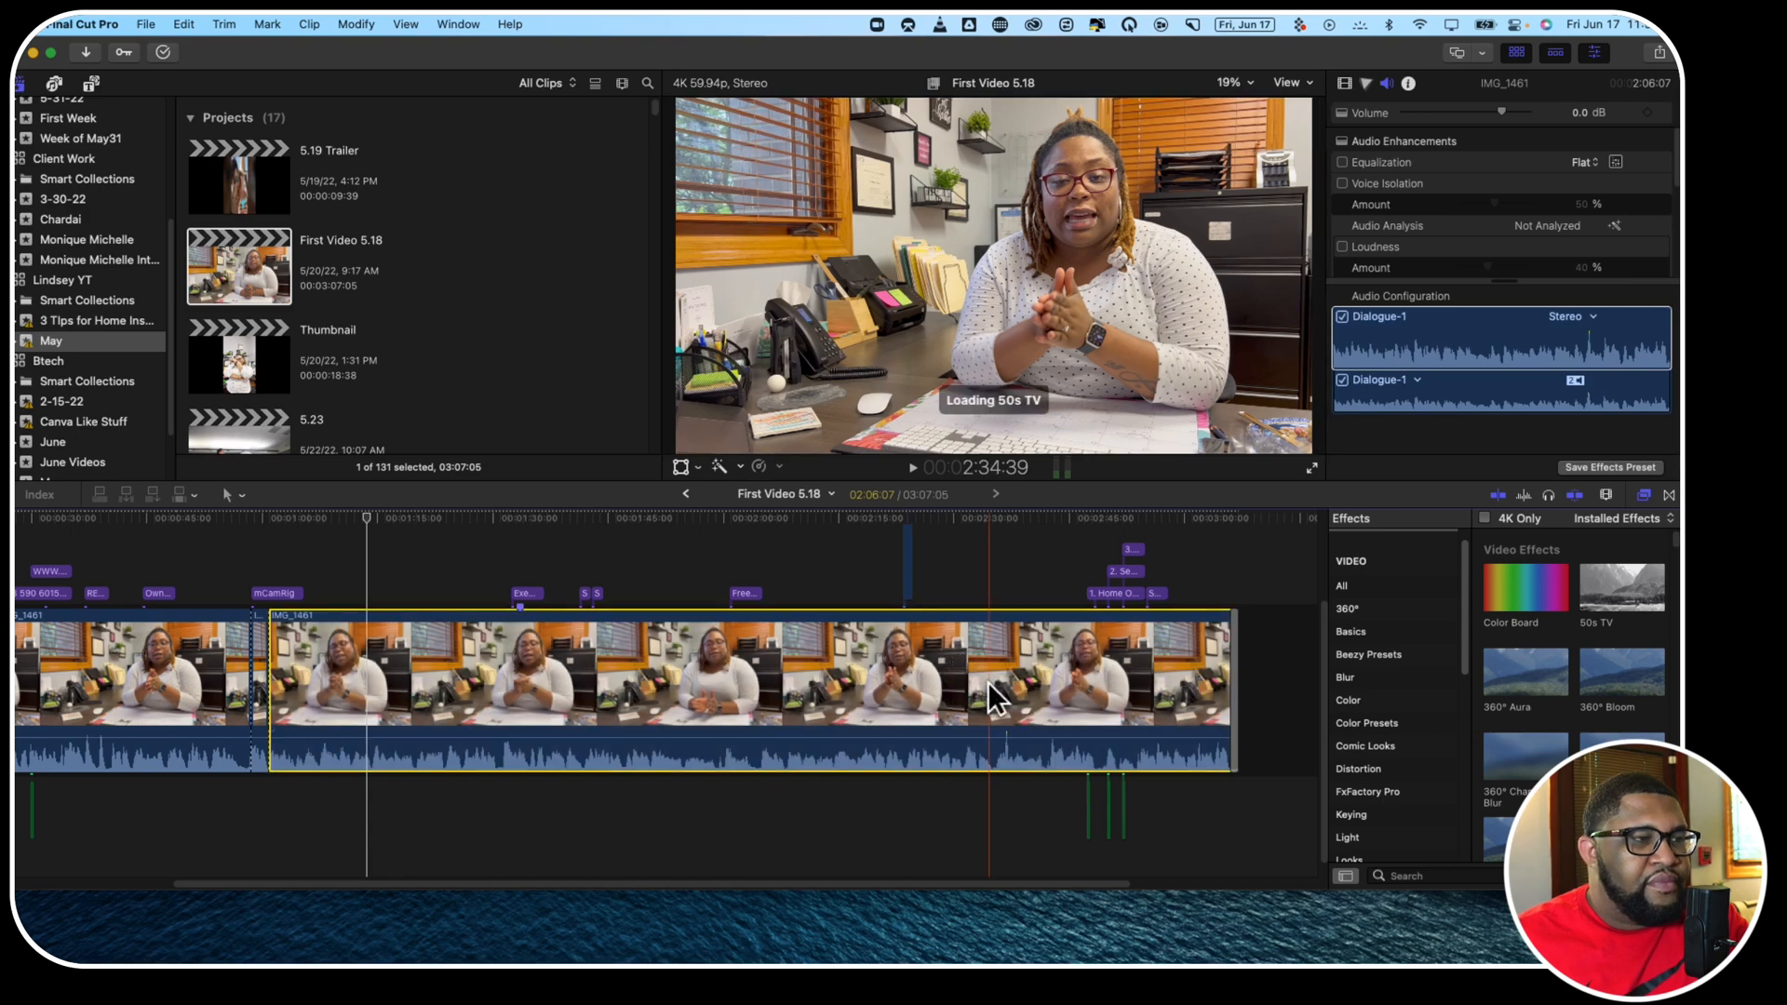
pyautogui.hscroll(-2, 990, 683)
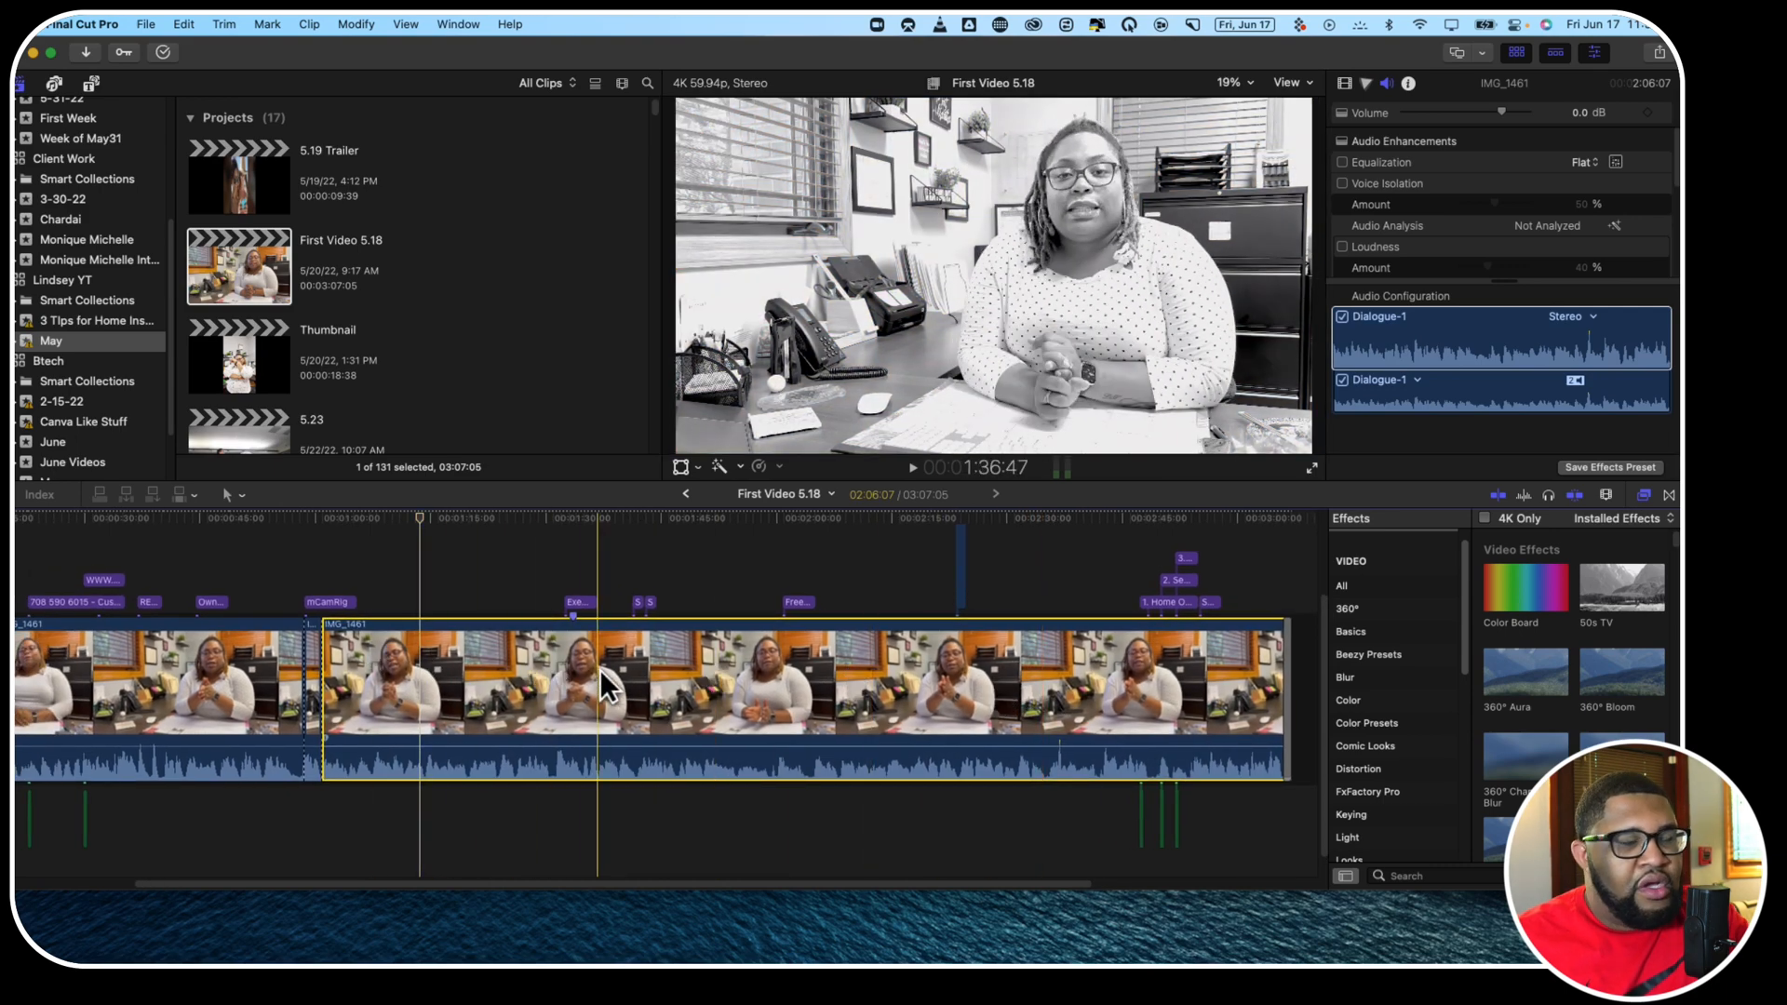
pyautogui.press('super+z')
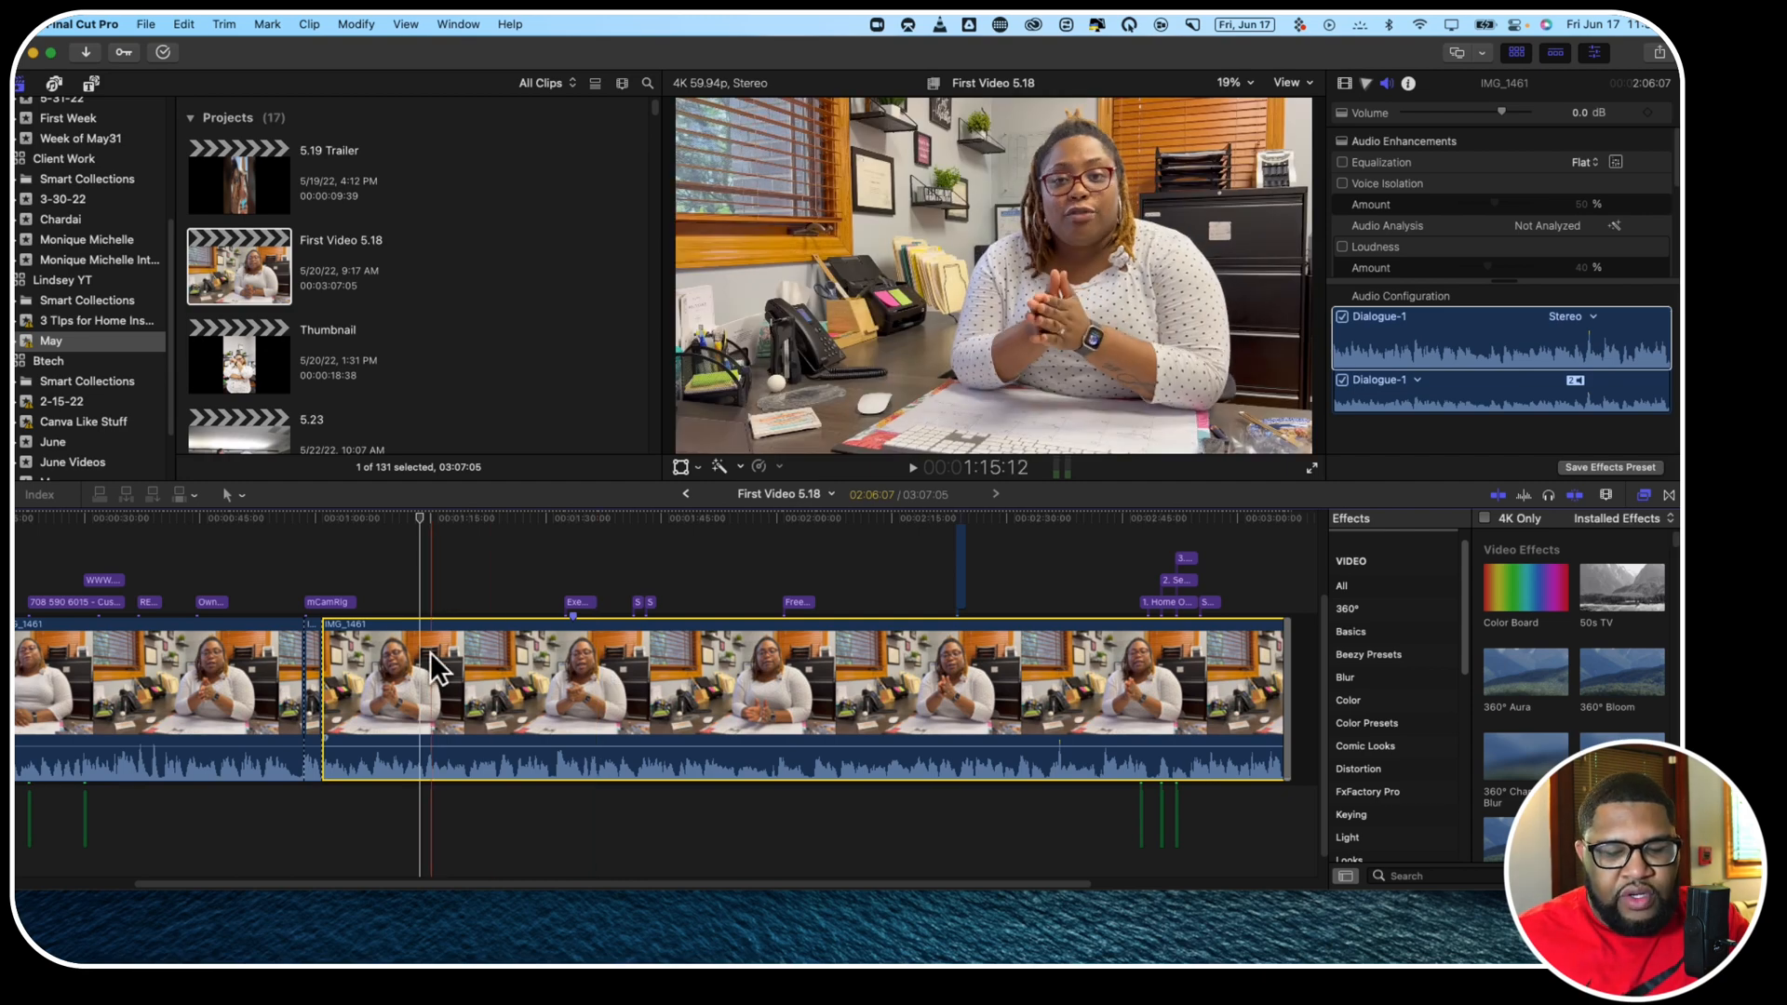
# Split the last IMG_1461 clip at 1:15:12 and 1:20:57 to isolate a short segment
pyautogui.press('super+b')
pyautogui.click(475, 652)
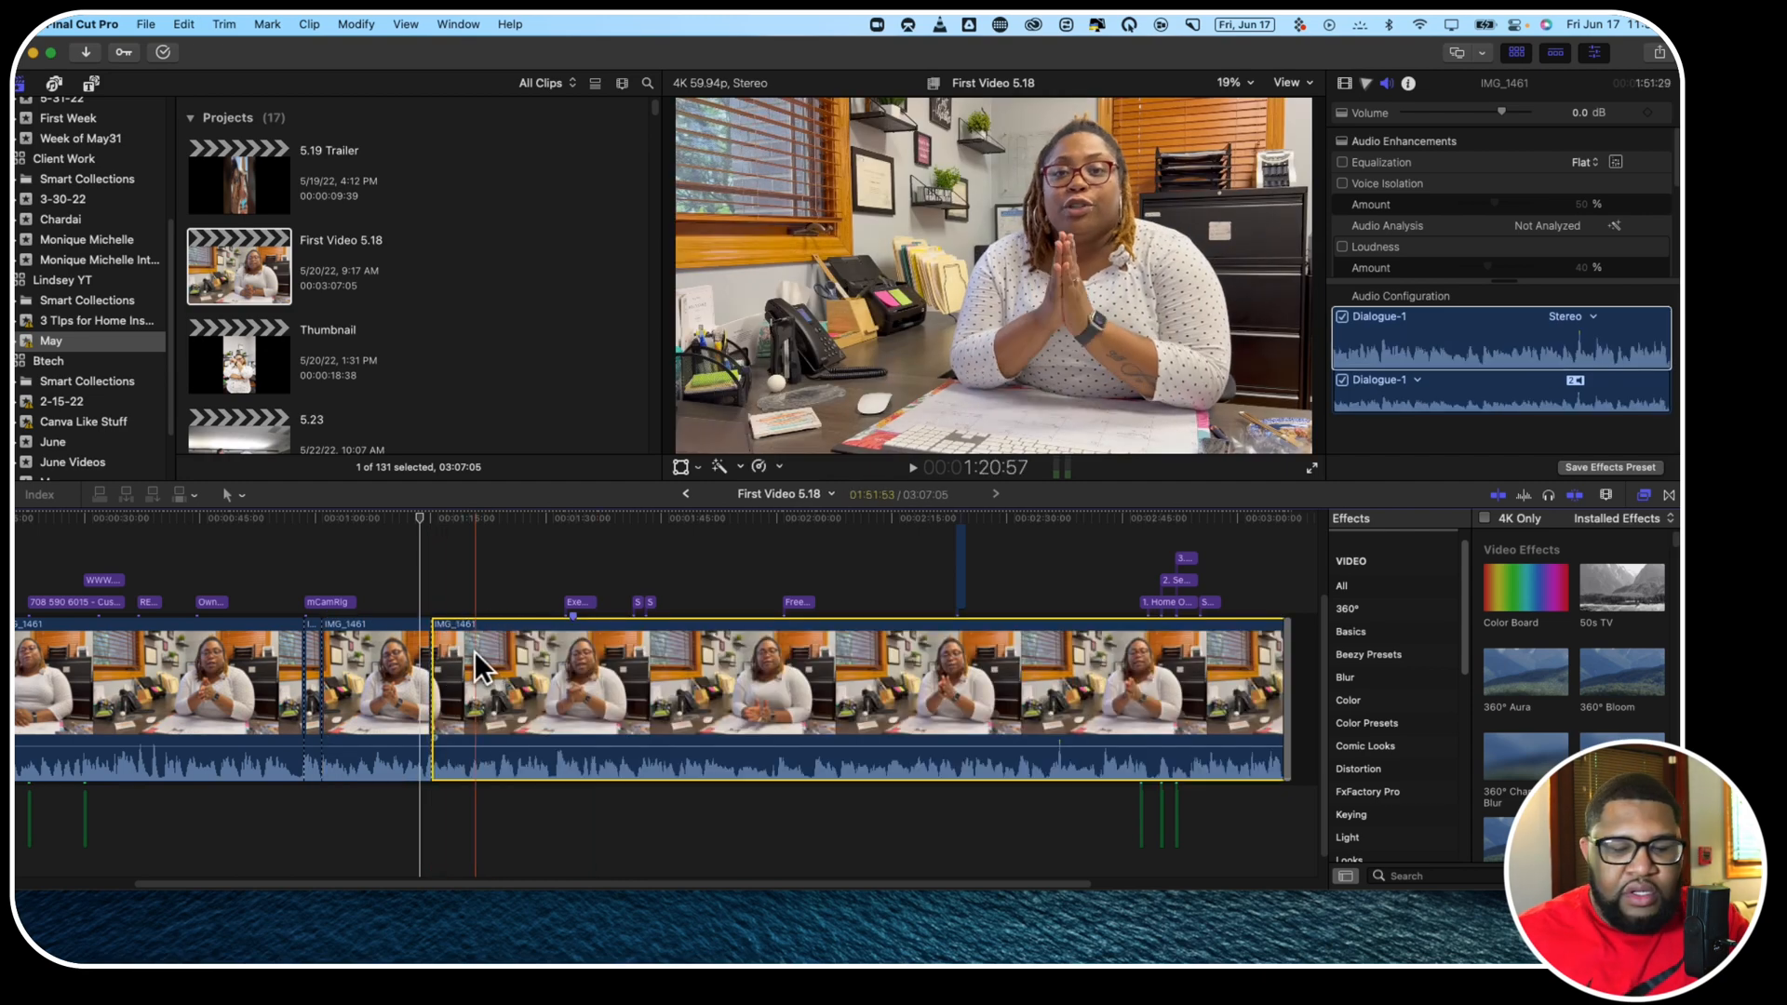
pyautogui.press('super+b')
# Apply the 50s TV effect to the isolated segment between 1:15:12 and 1:20:57
pyautogui.press('super+equal')
pyautogui.press('super+equal')
pyautogui.press('super+equal')
pyautogui.press('super+equal')
pyautogui.press('super+equal')
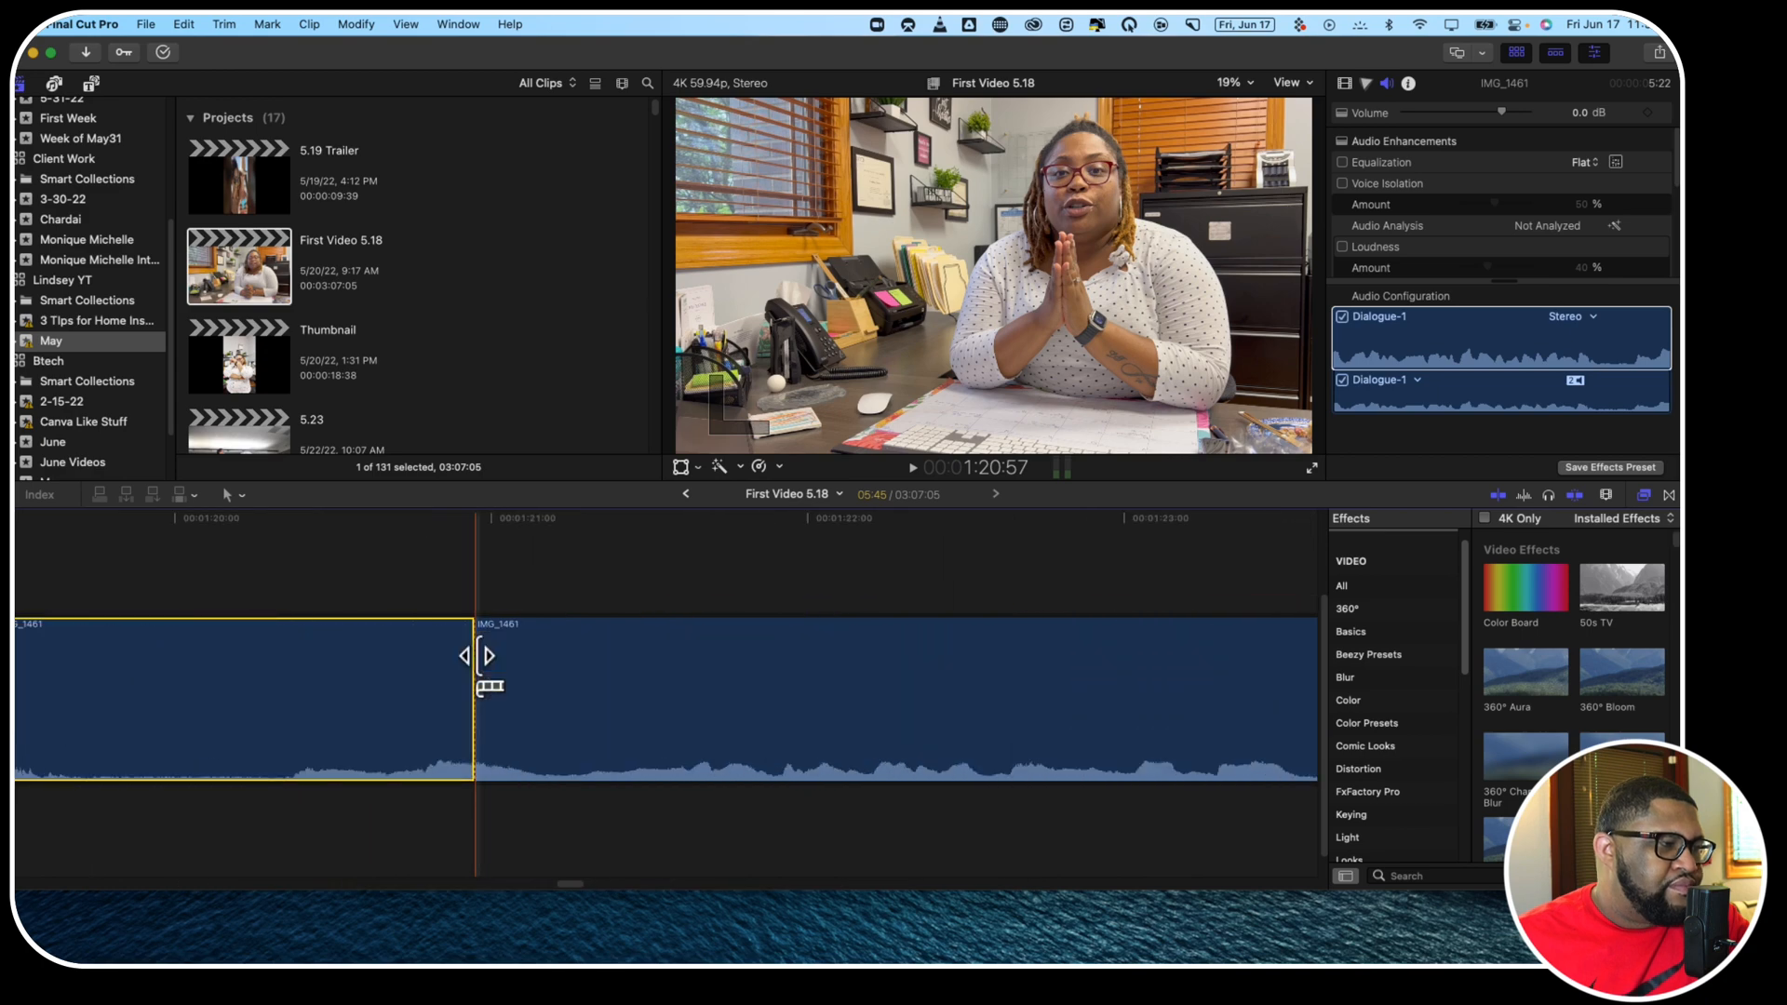
pyautogui.press('super+equal')
pyautogui.press('super+equal')
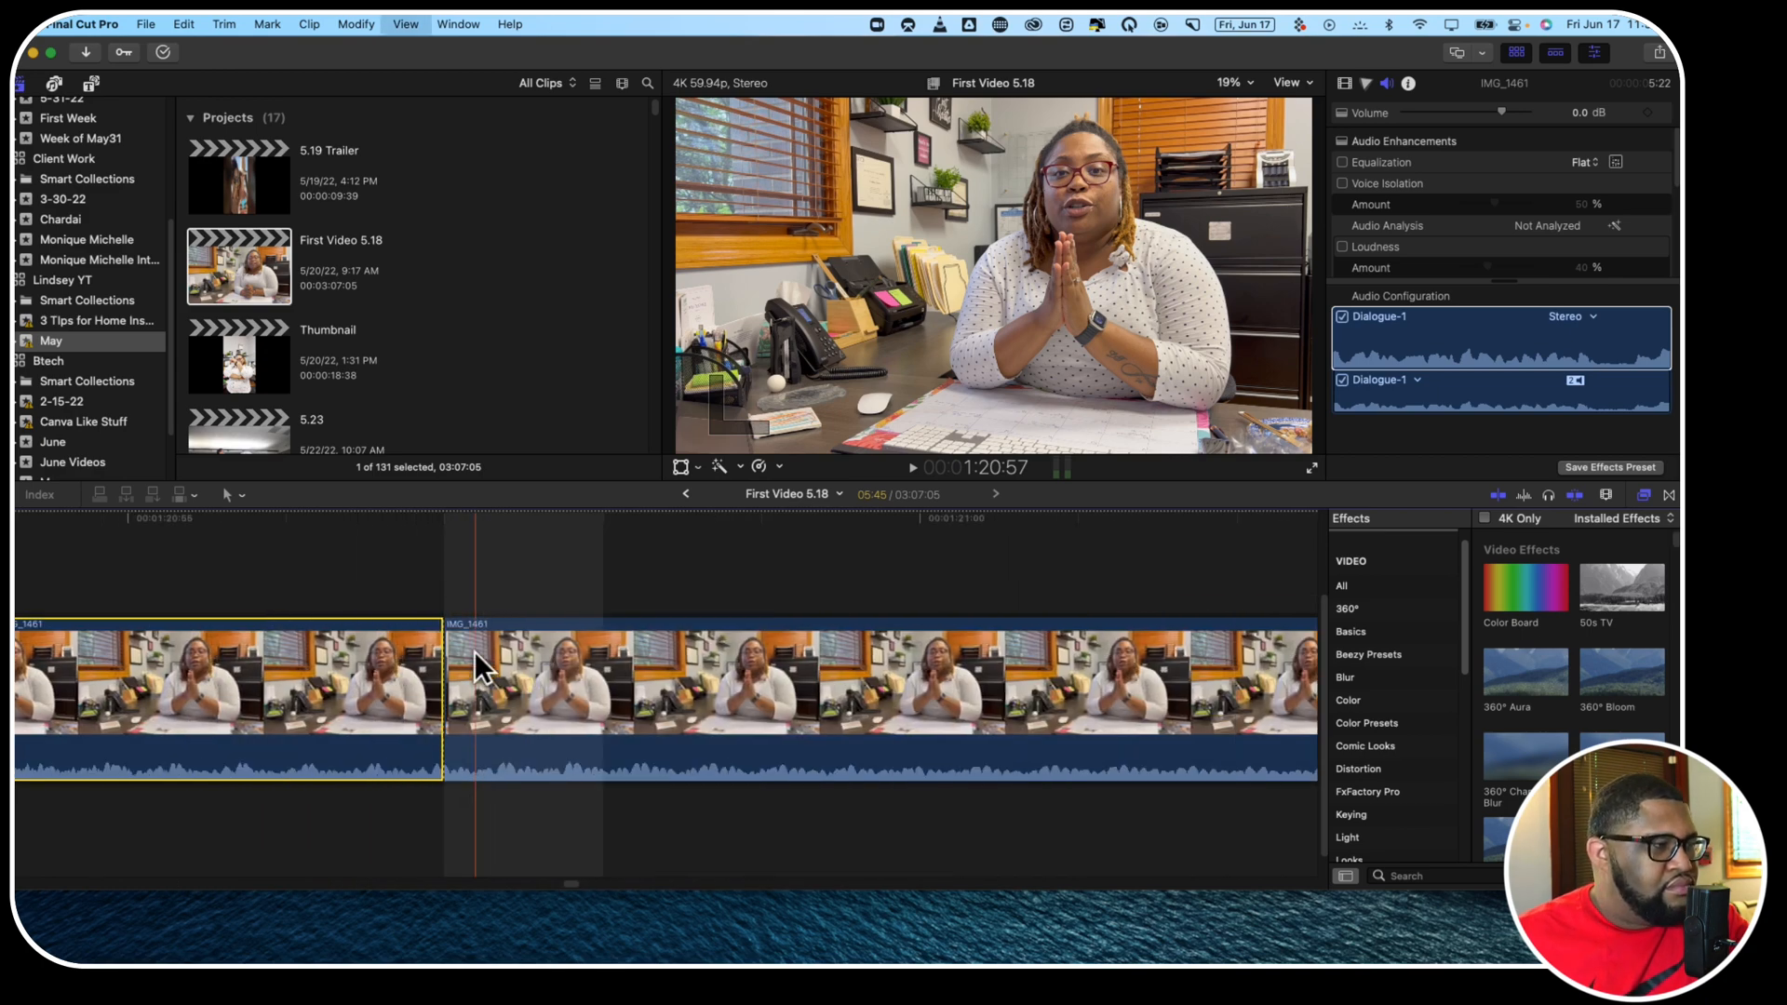
pyautogui.hscroll(-8, 475, 652)
pyautogui.press('super+minus')
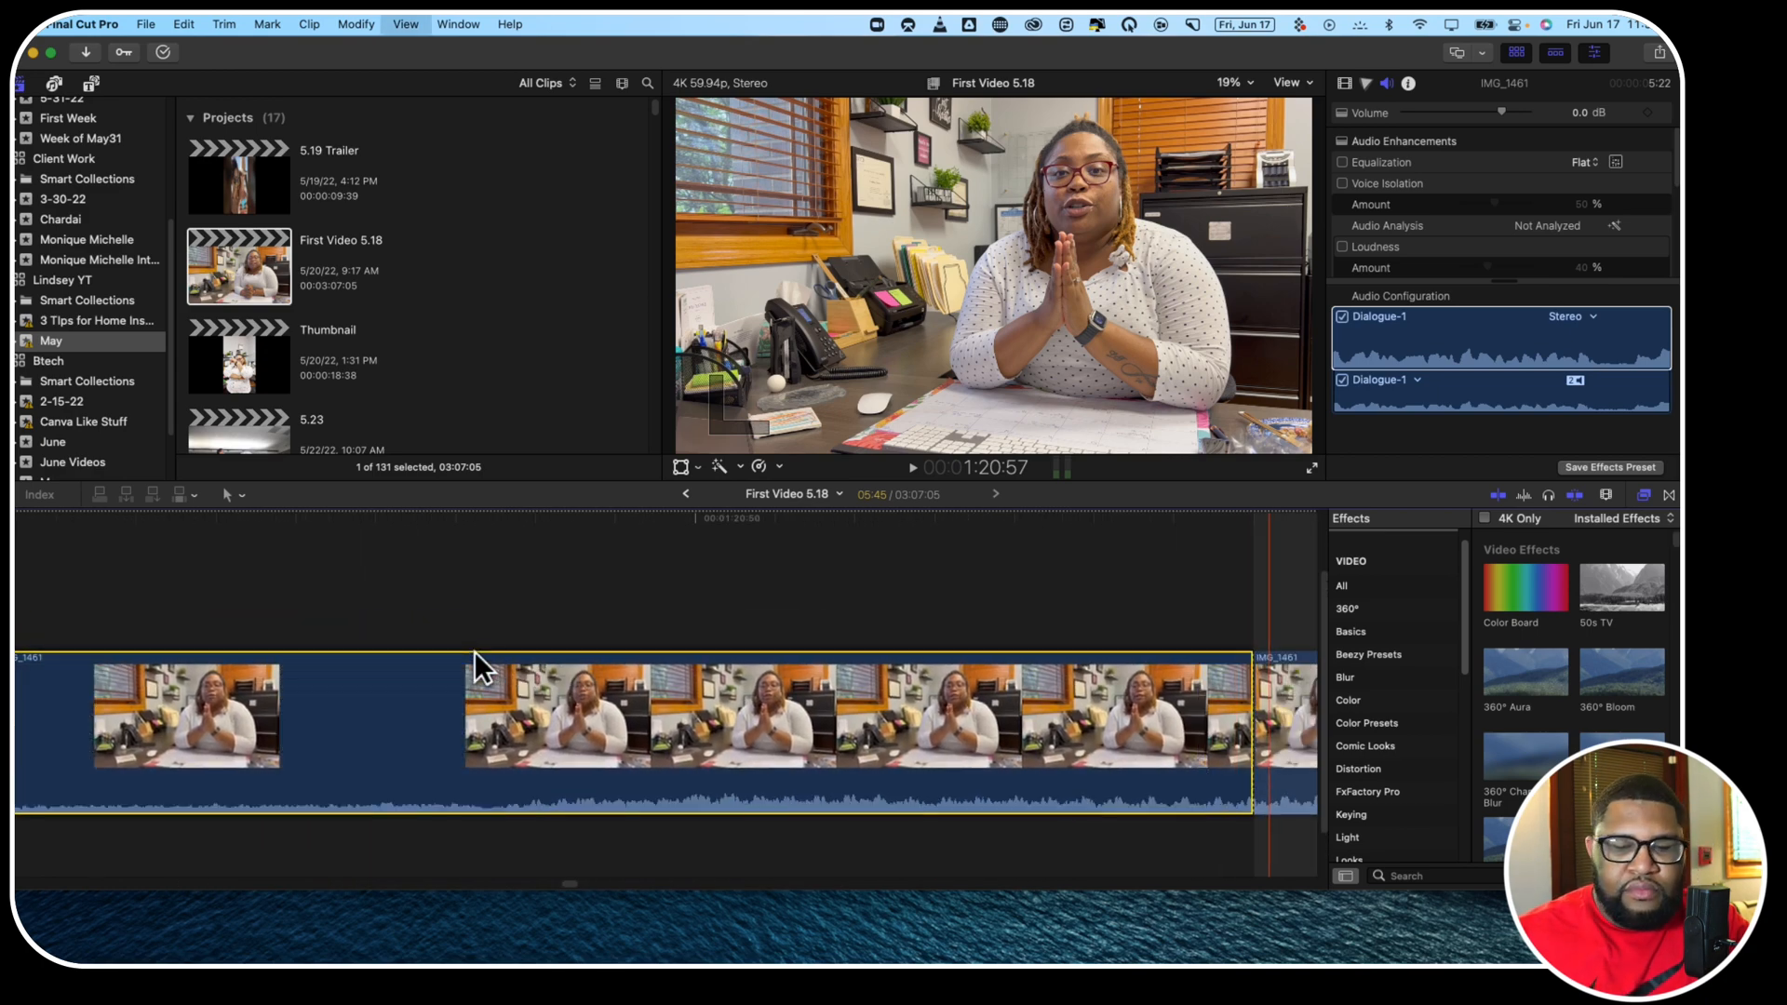
pyautogui.press('super+minus')
pyautogui.press('super+minus')
pyautogui.press('super+minus')
pyautogui.press('super+minus')
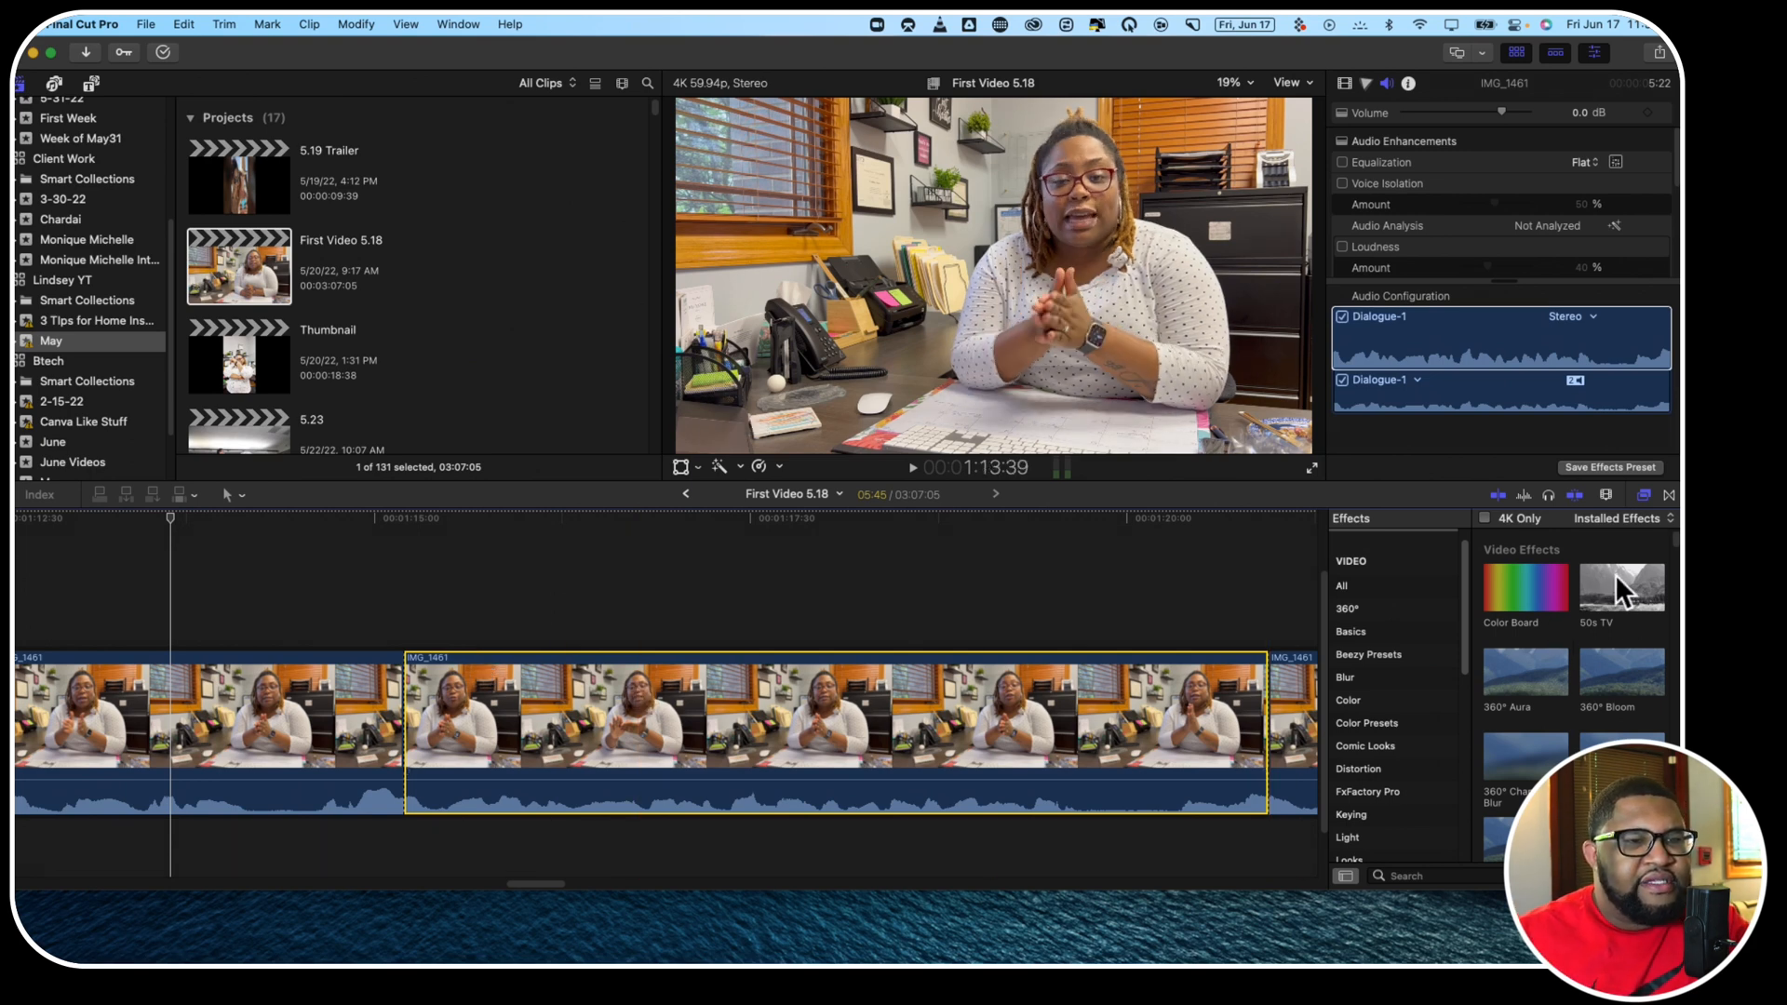
pyautogui.moveTo(1616, 574); pyautogui.dragTo(660, 754)
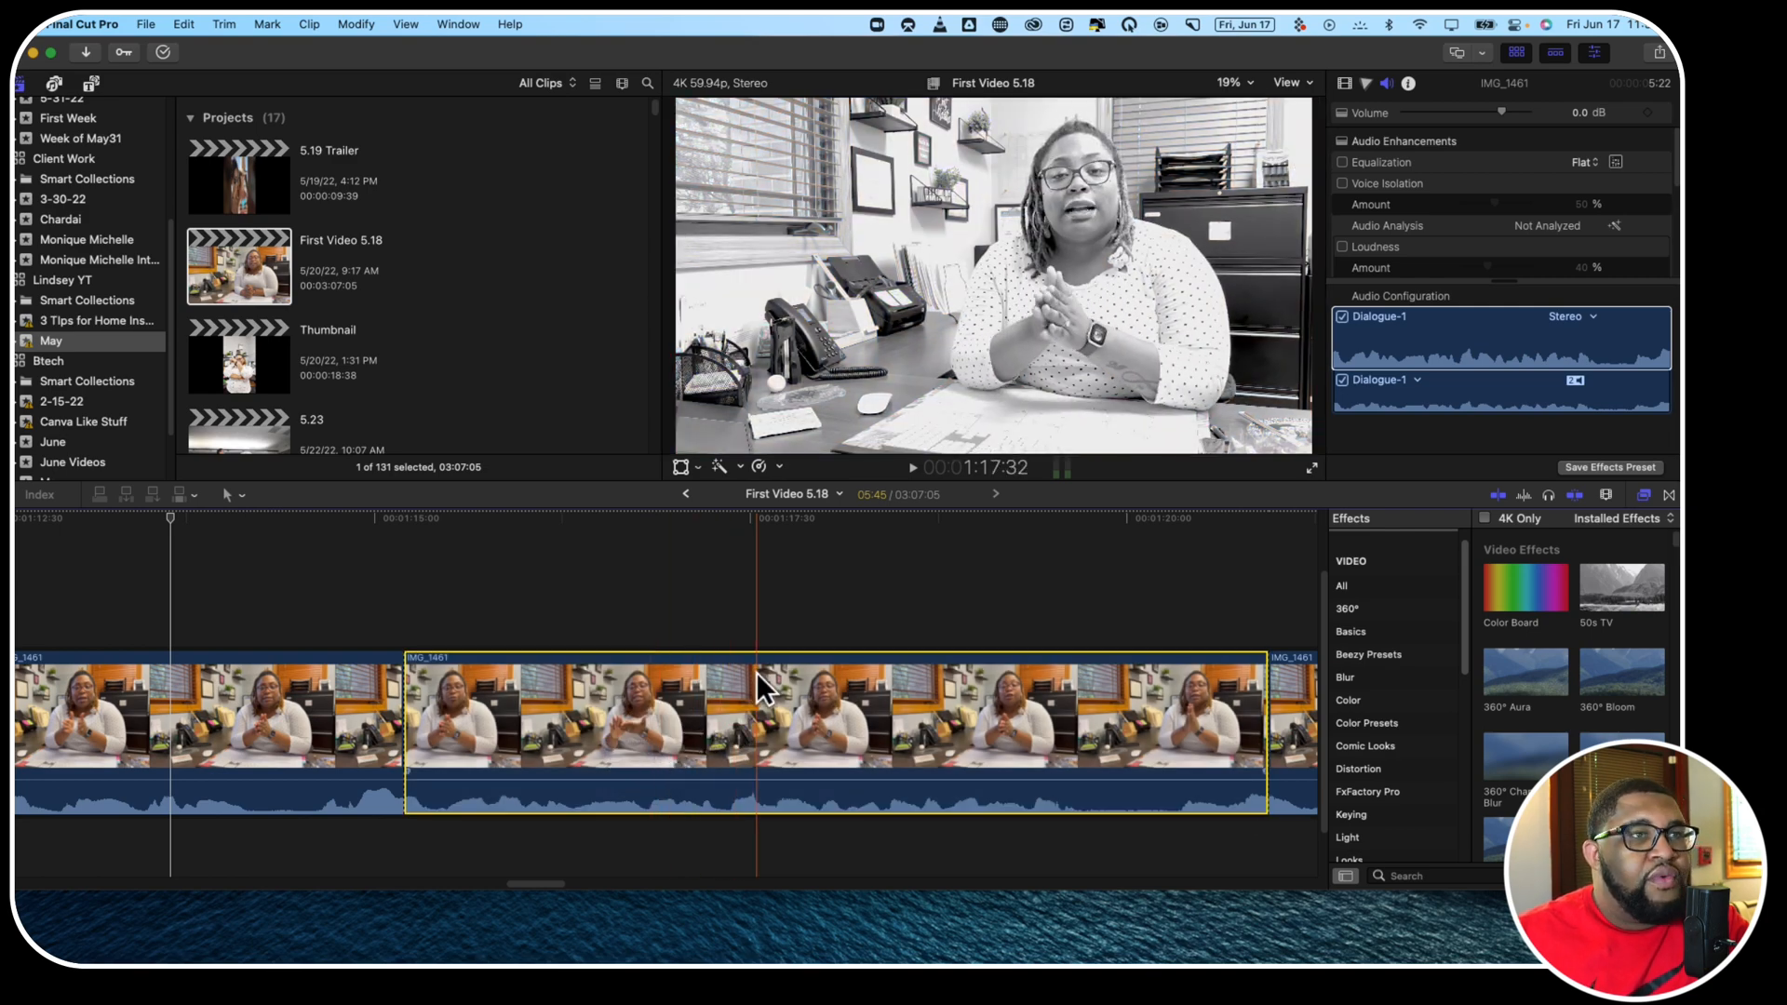
# Show the isolated segment's video settings and set the 50s TV Amount to 0
pyautogui.click(798, 620)
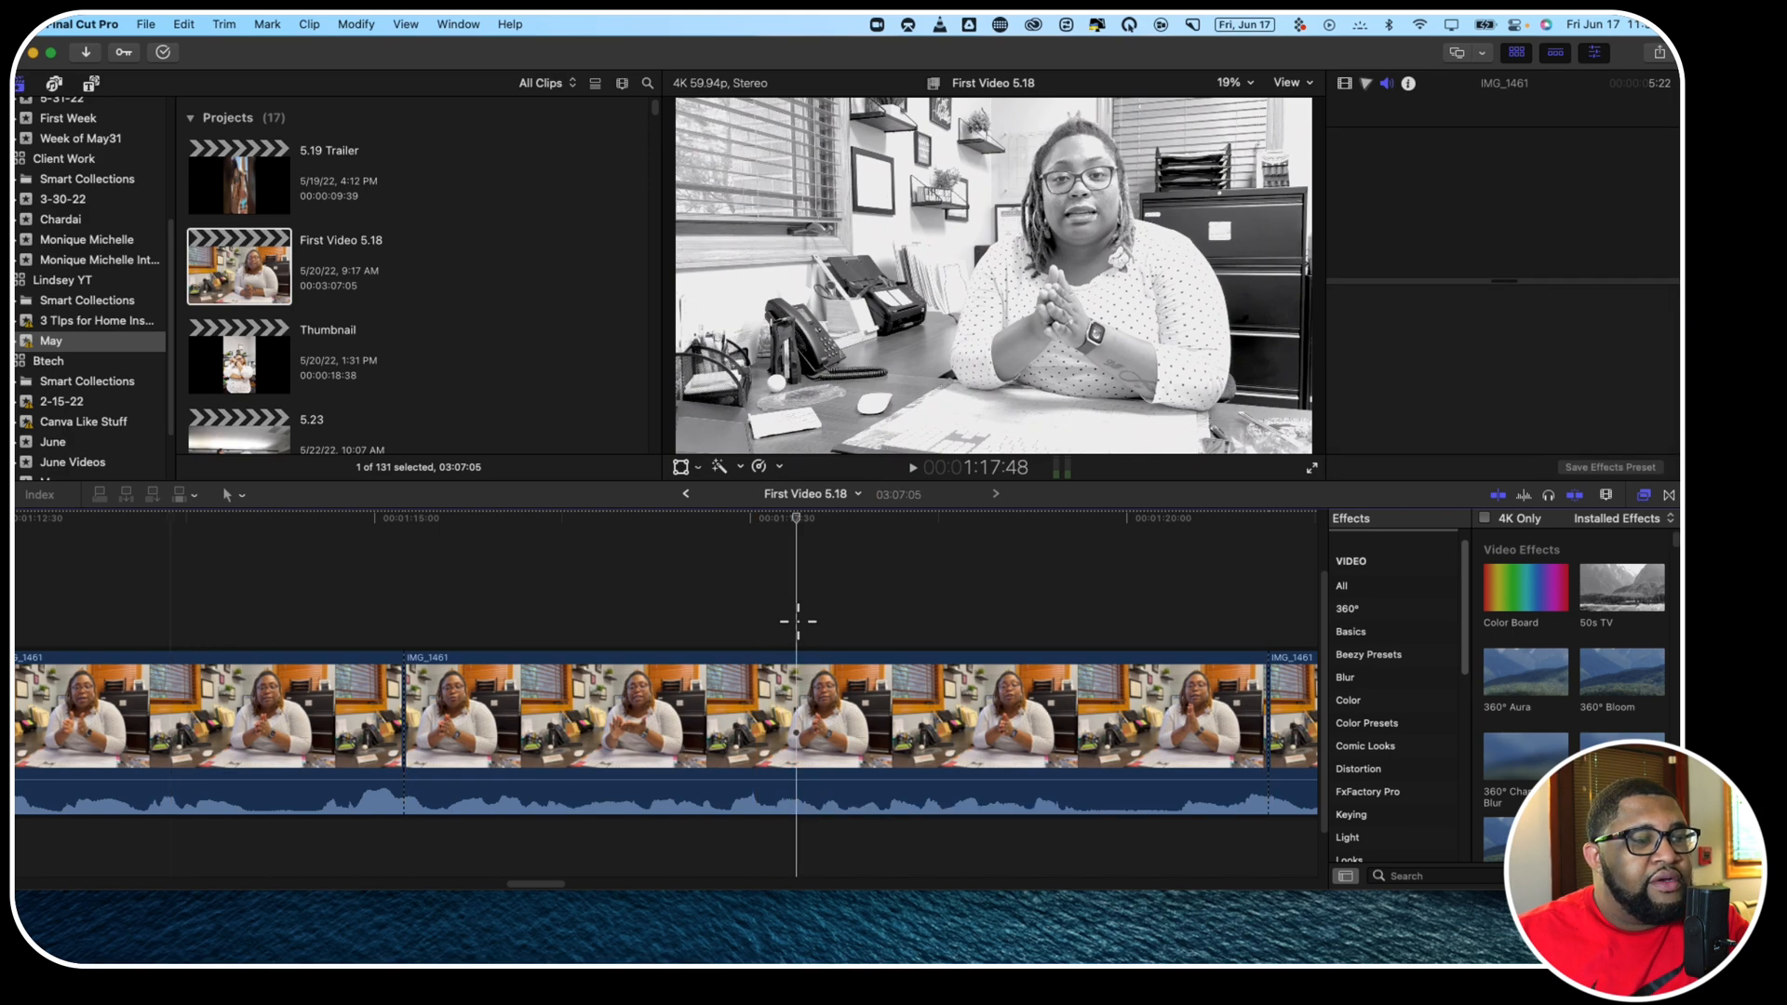
pyautogui.click(817, 716)
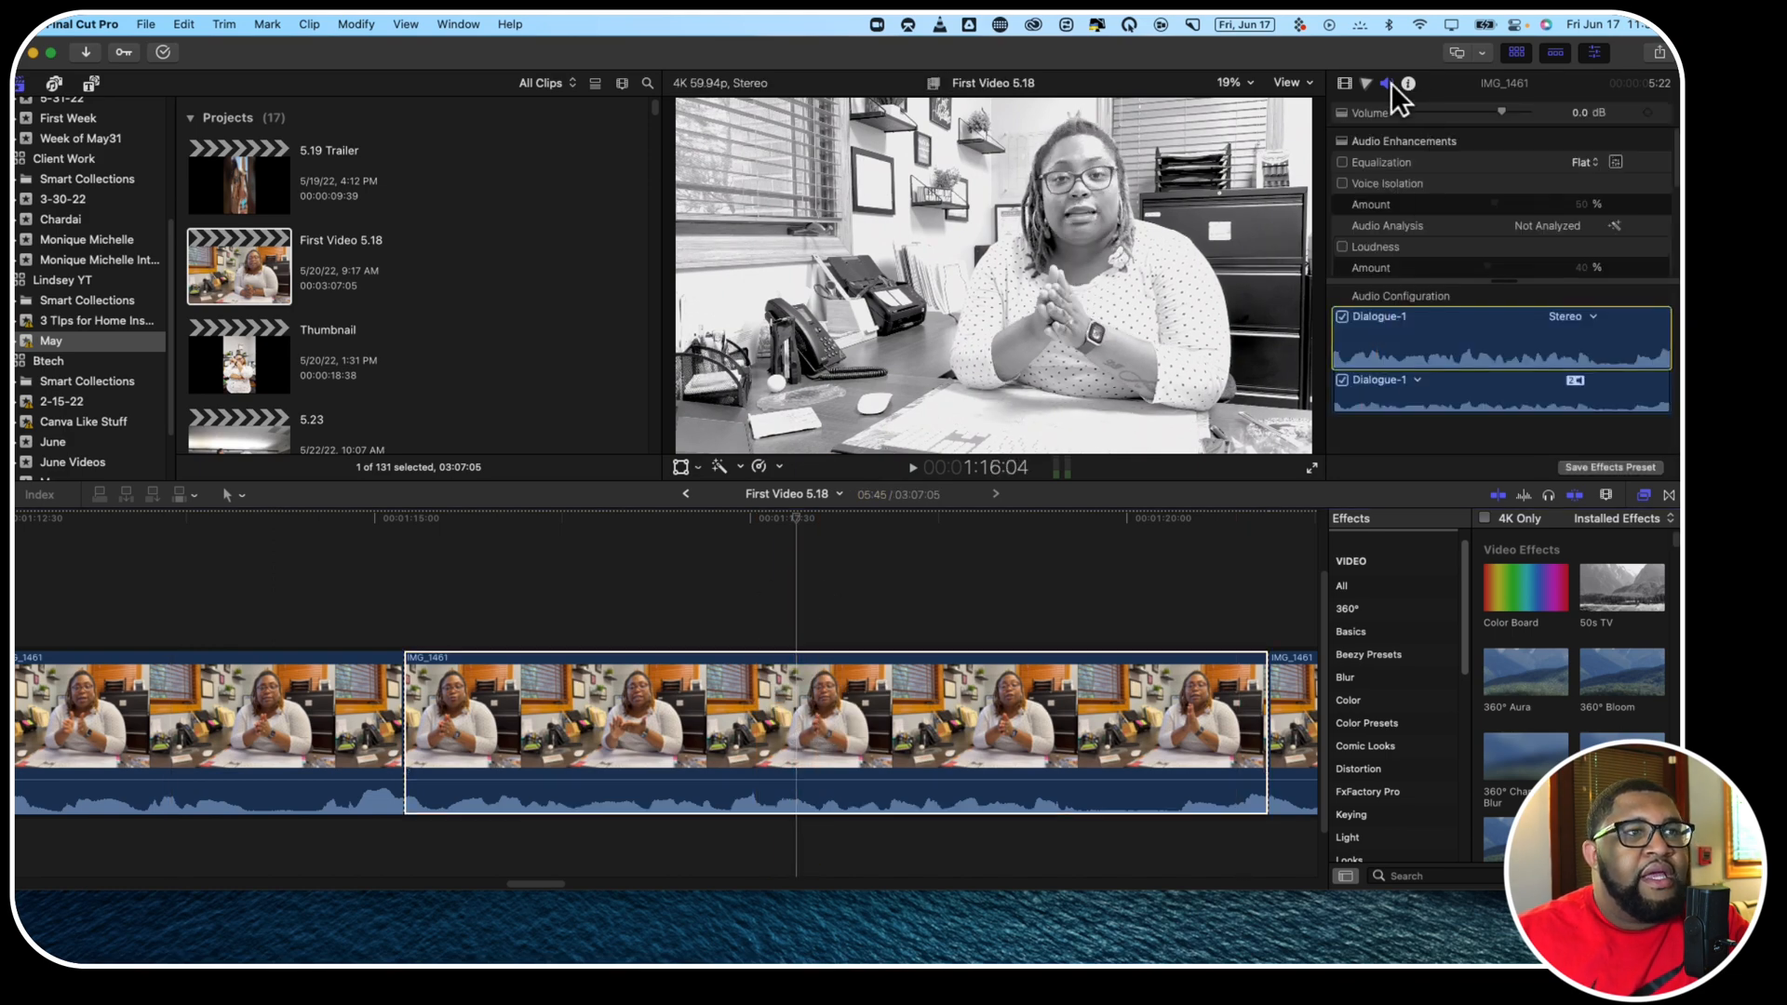
pyautogui.click(1347, 79)
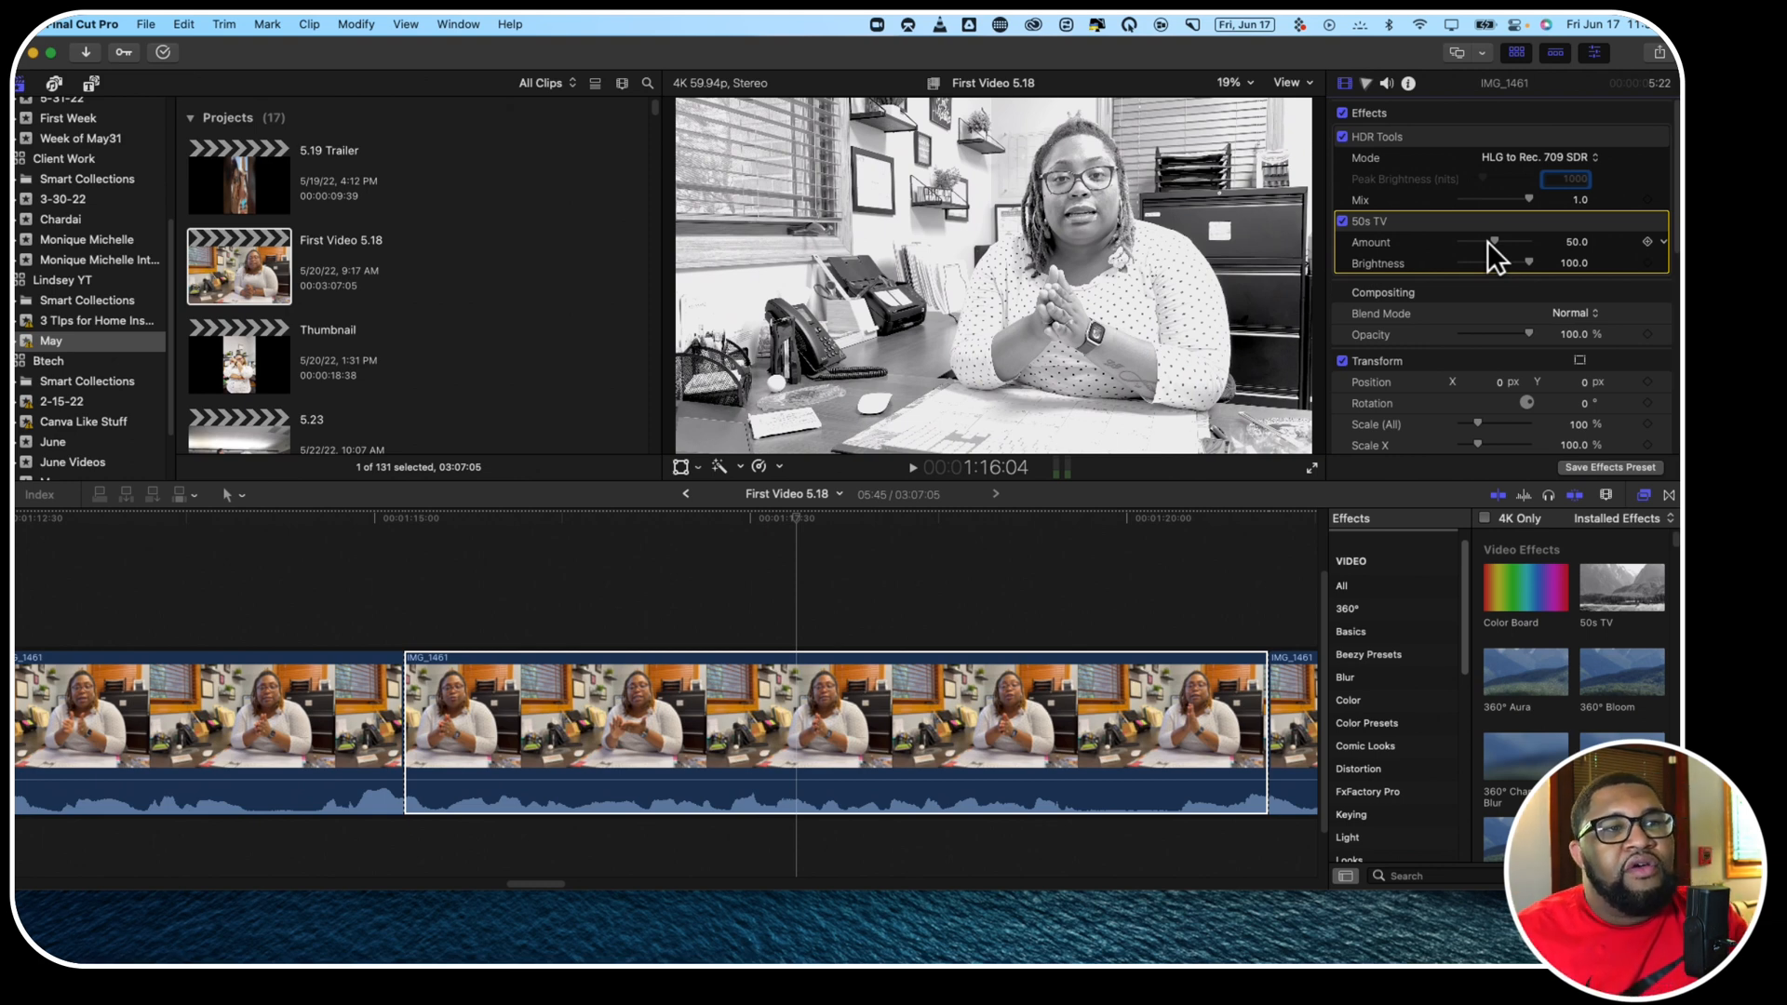
pyautogui.moveTo(1490, 238); pyautogui.dragTo(1379, 264)
# Add a keyframe for the 50s TV Amount at the segment's start, 1:15:12, and move the playhead to 1:17:20
pyautogui.click(404, 568)
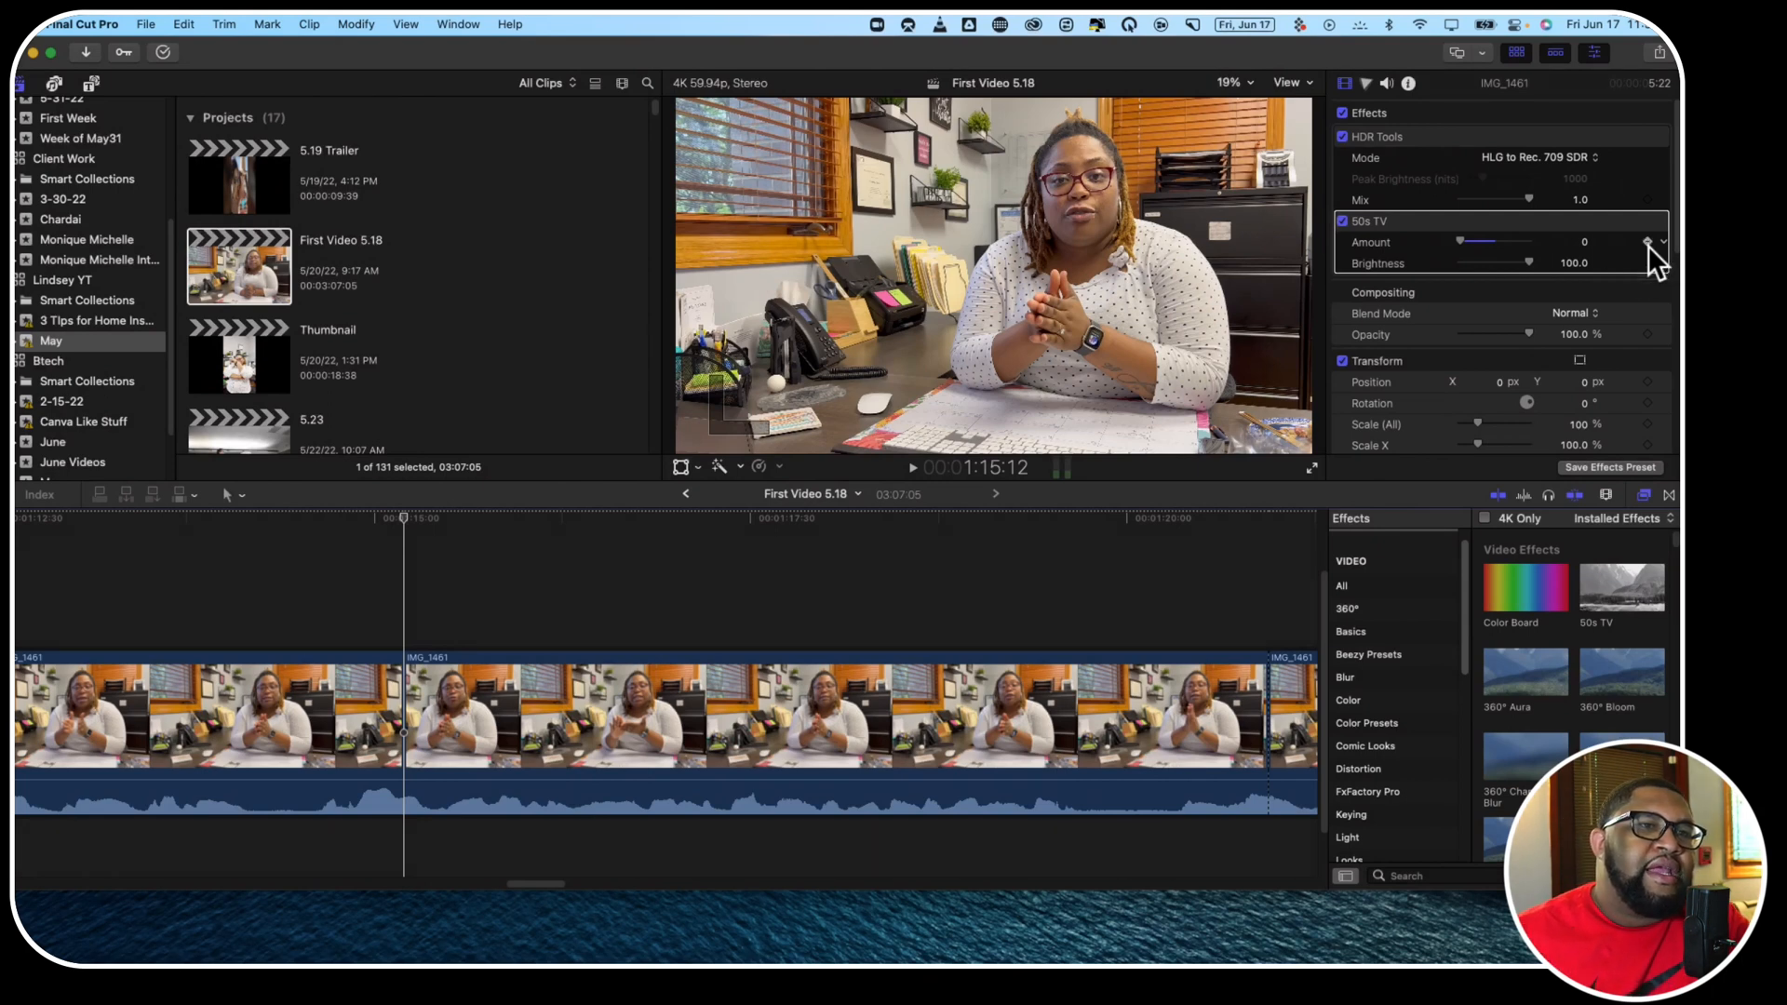
pyautogui.click(1648, 241)
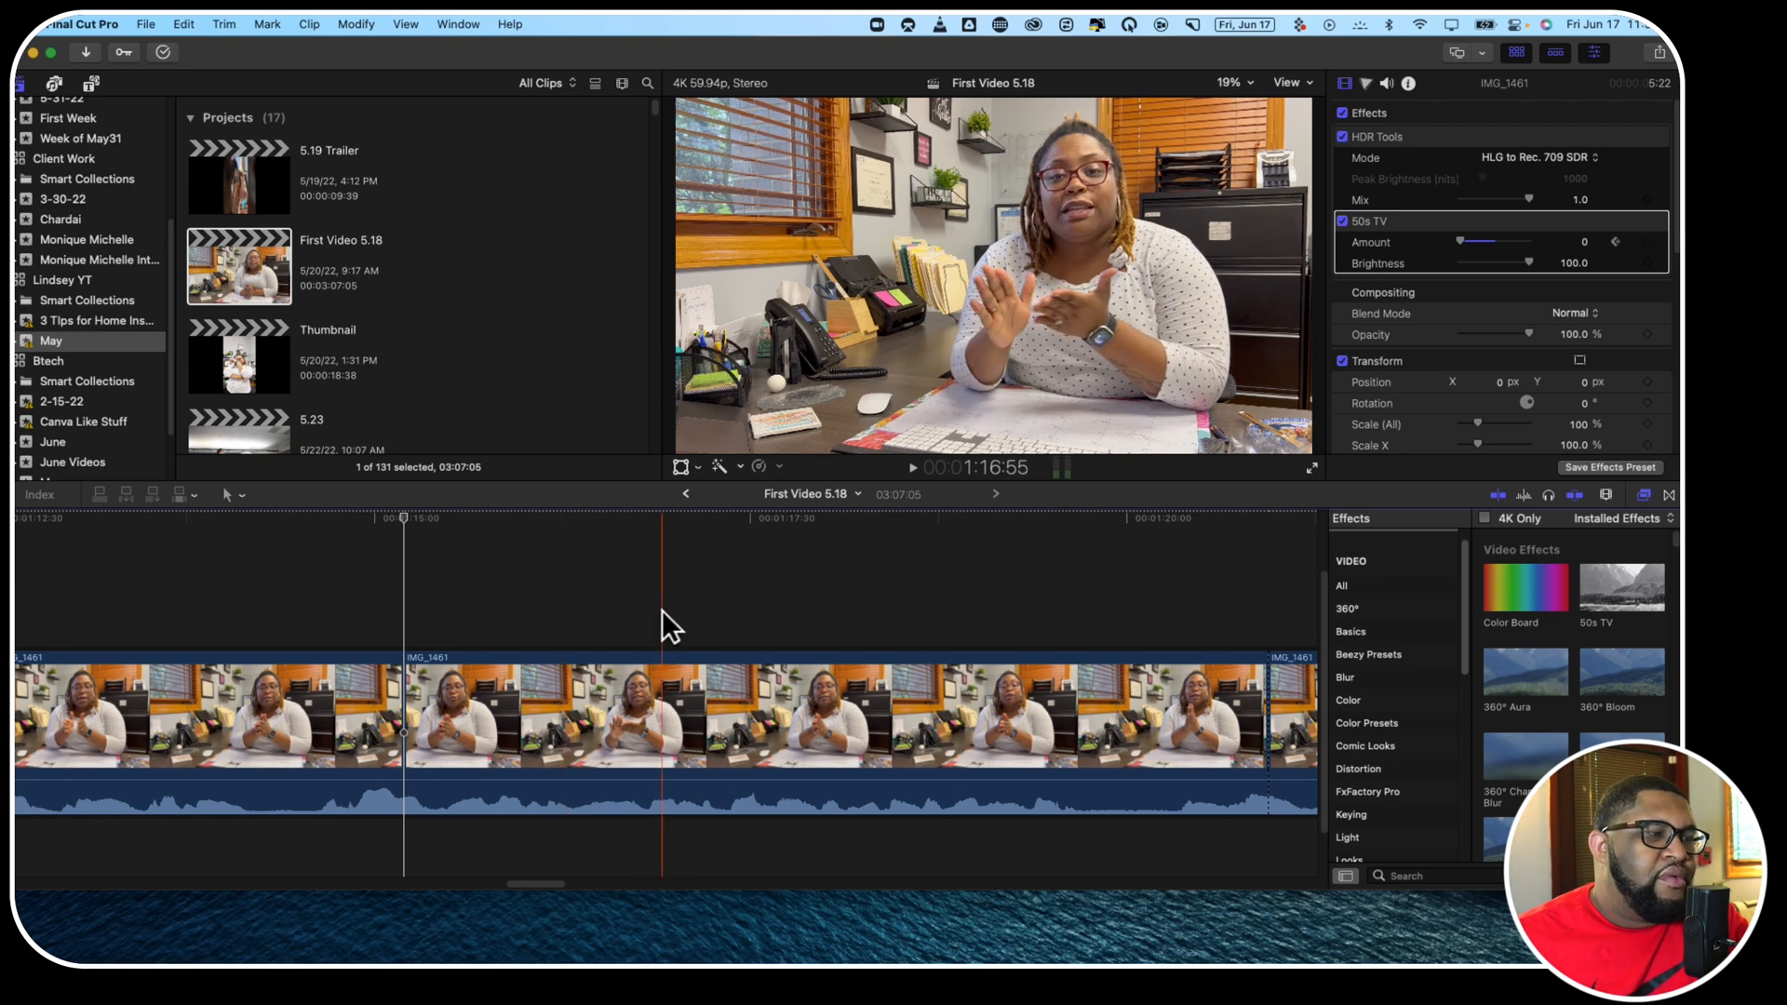
pyautogui.click(725, 615)
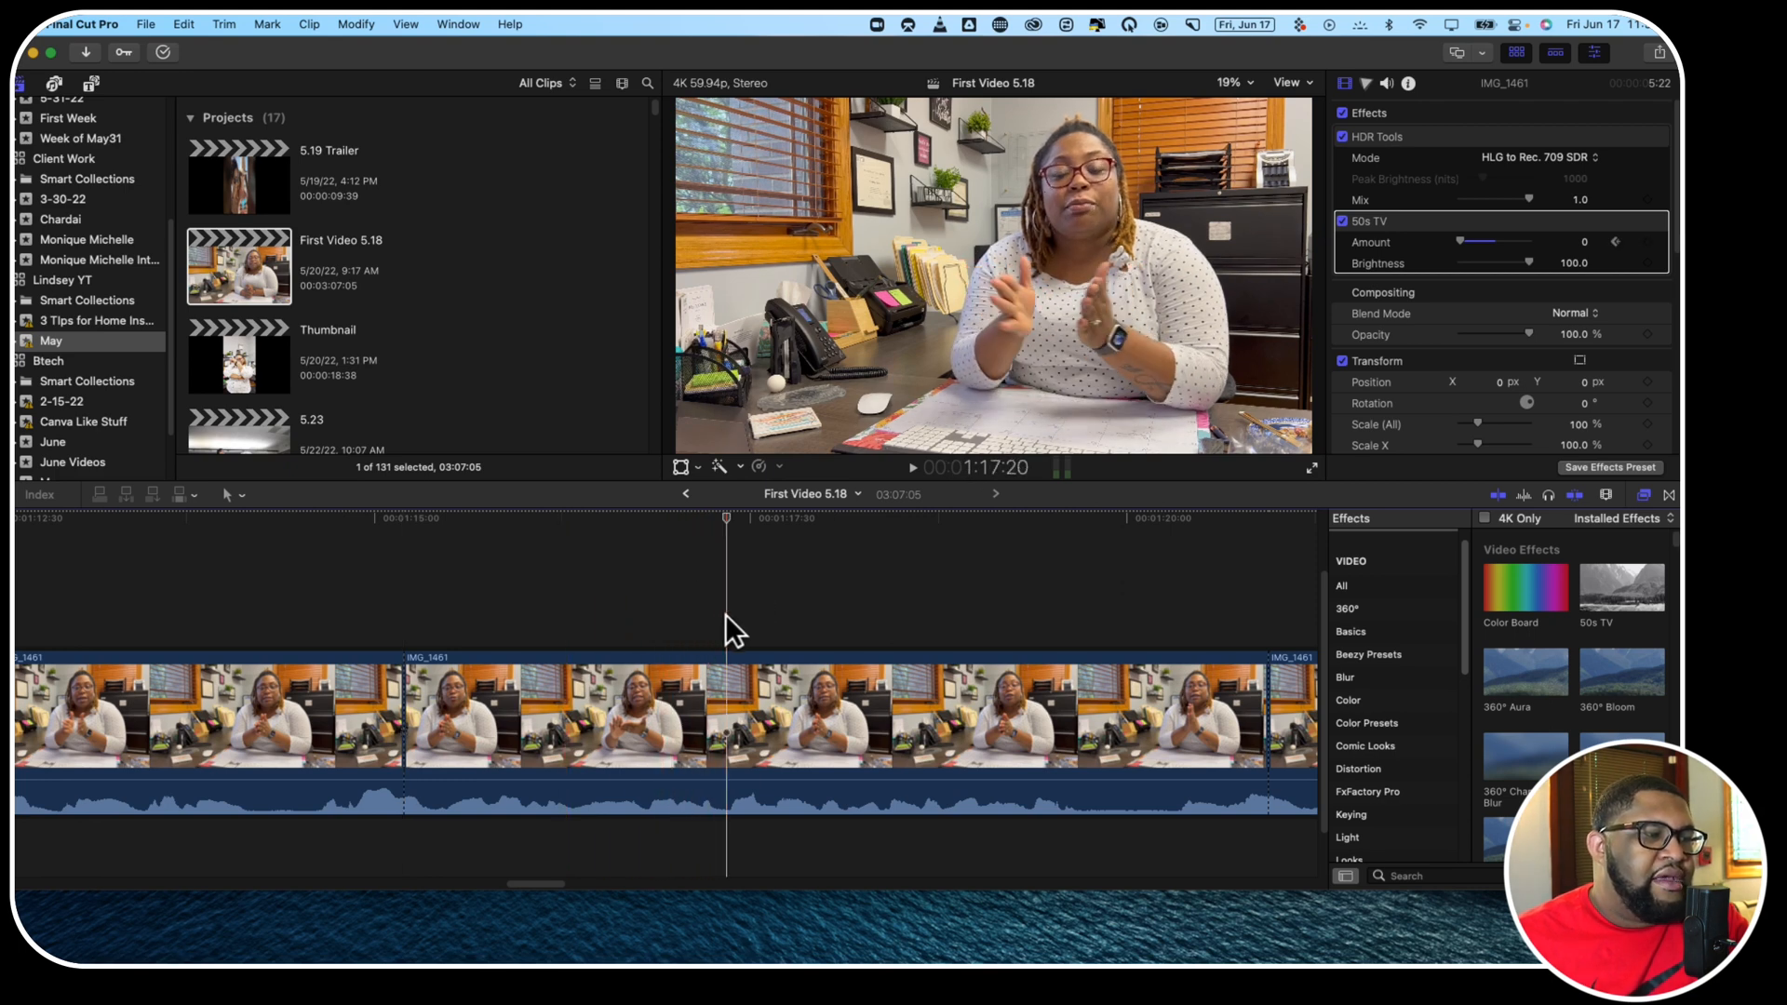
# Add a second 50s TV Amount keyframe at 1:17:20, raise it to 46.95, and play the segment from just before its start
pyautogui.click(723, 665)
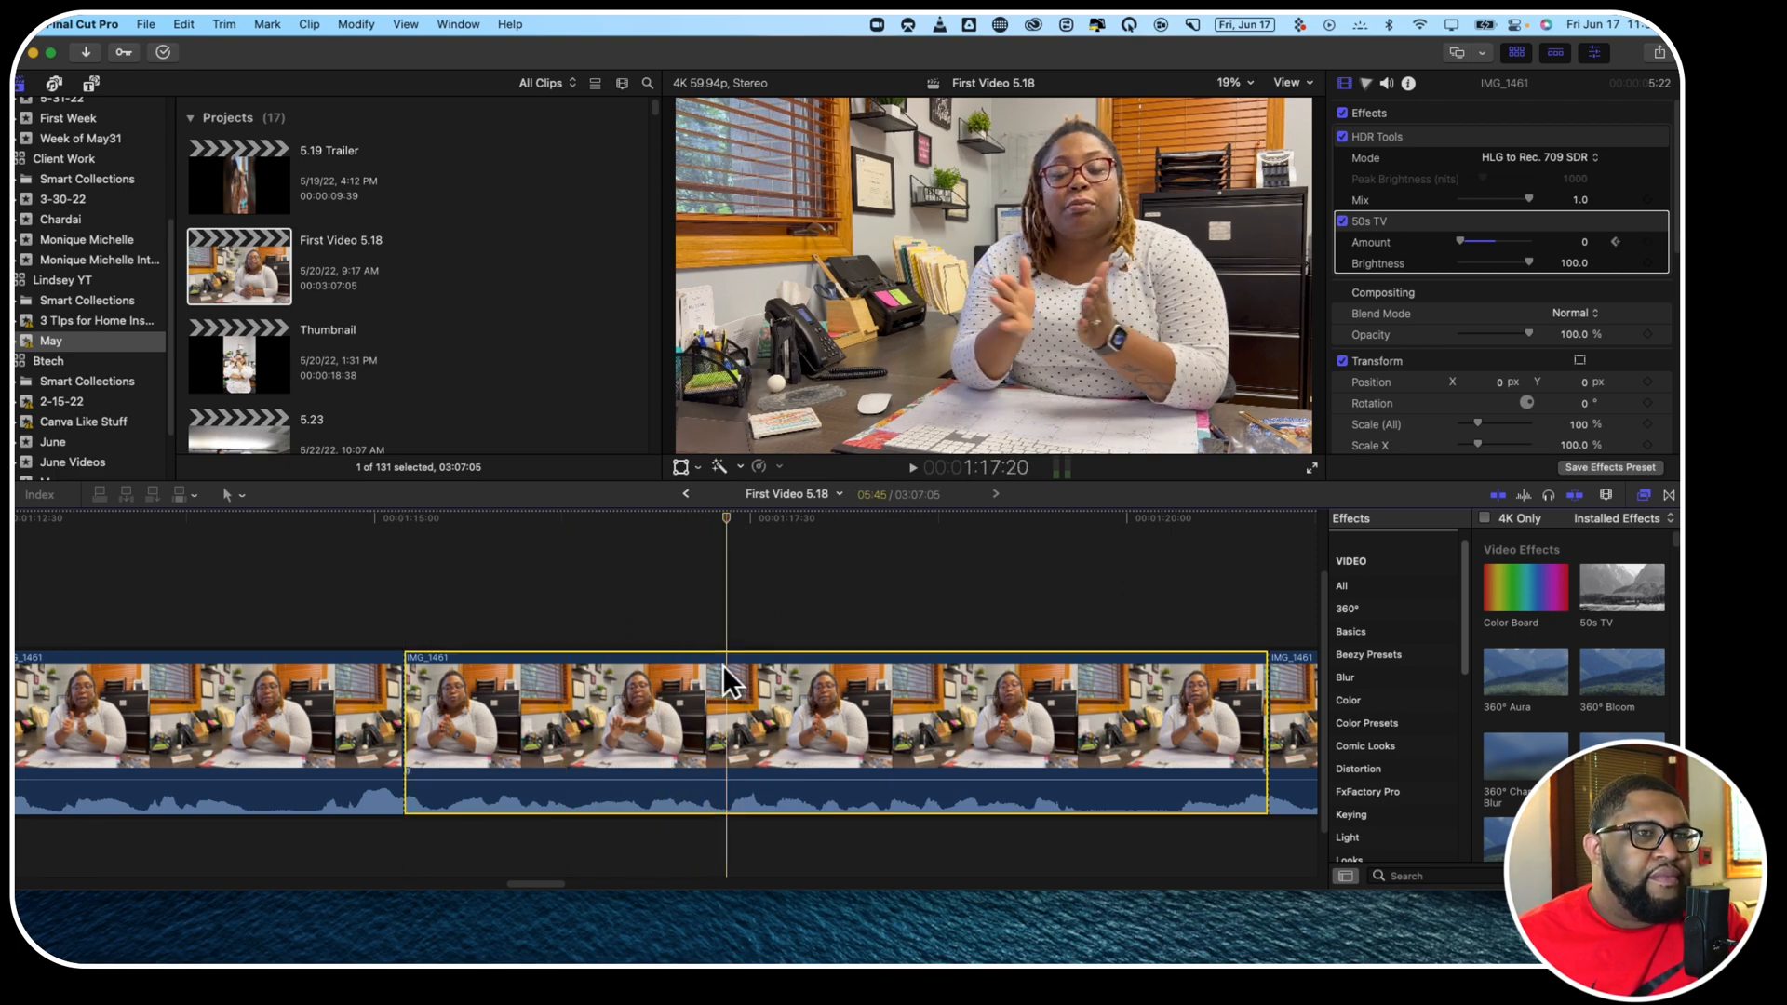
pyautogui.click(1649, 242)
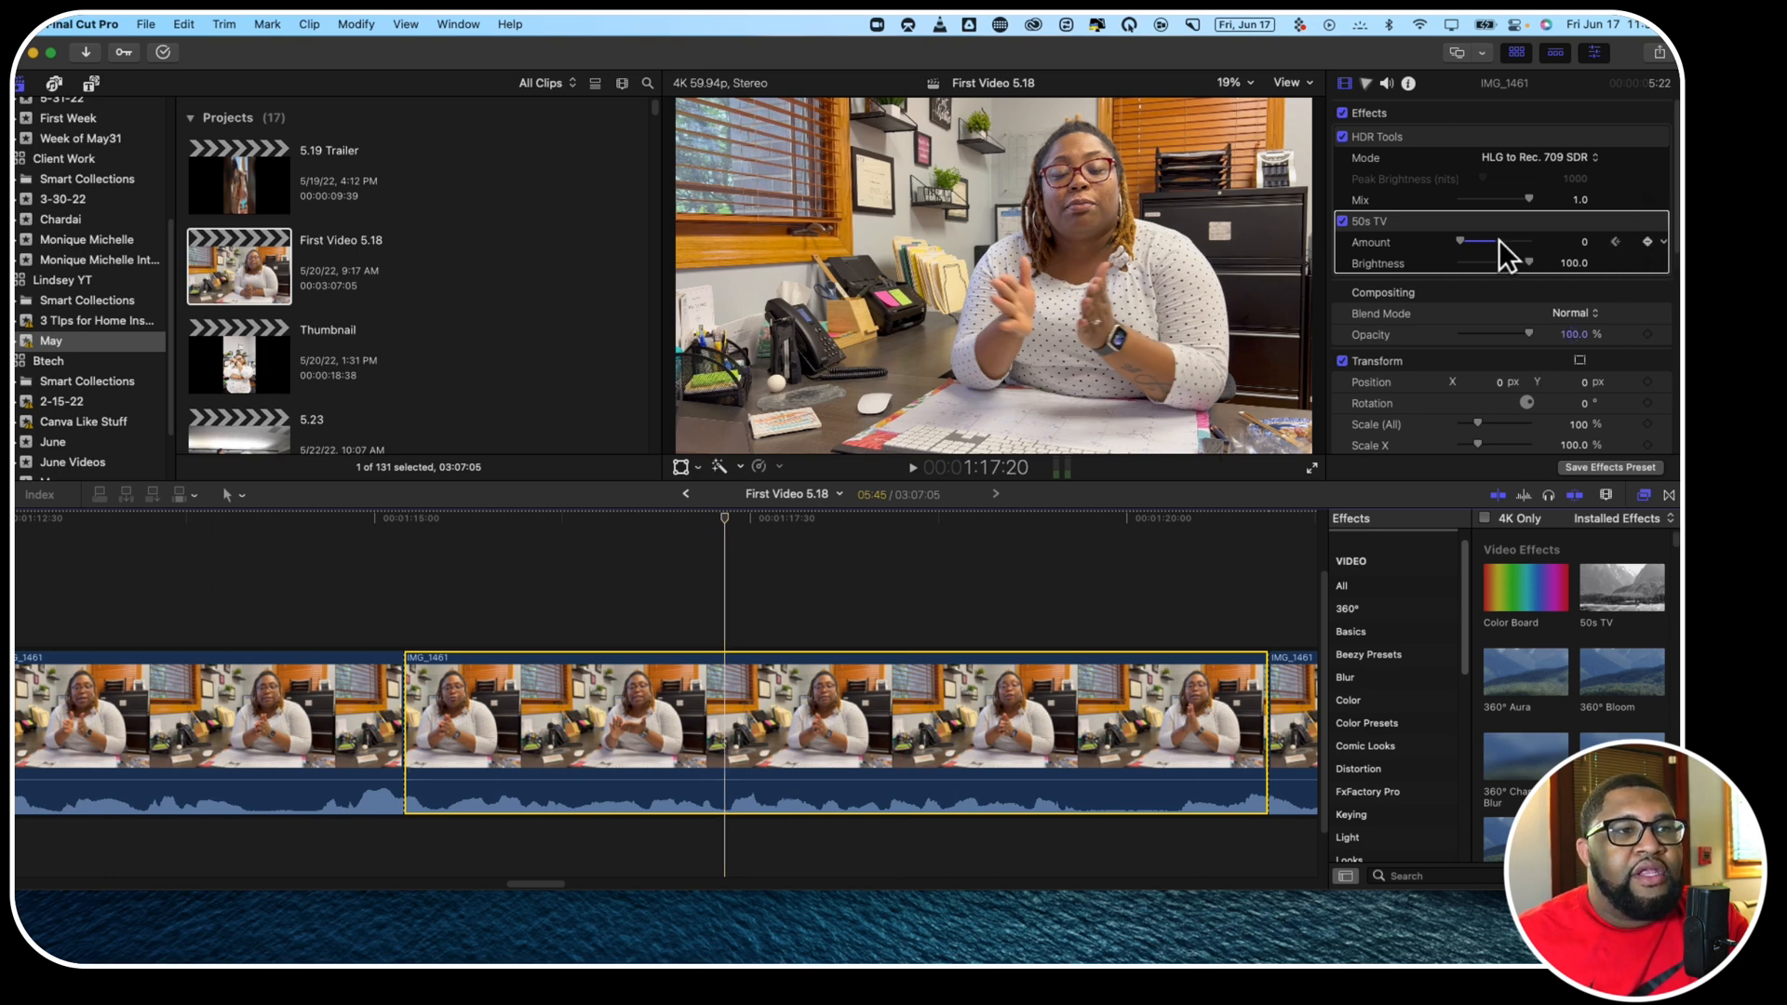
pyautogui.moveTo(1467, 246); pyautogui.dragTo(1499, 252)
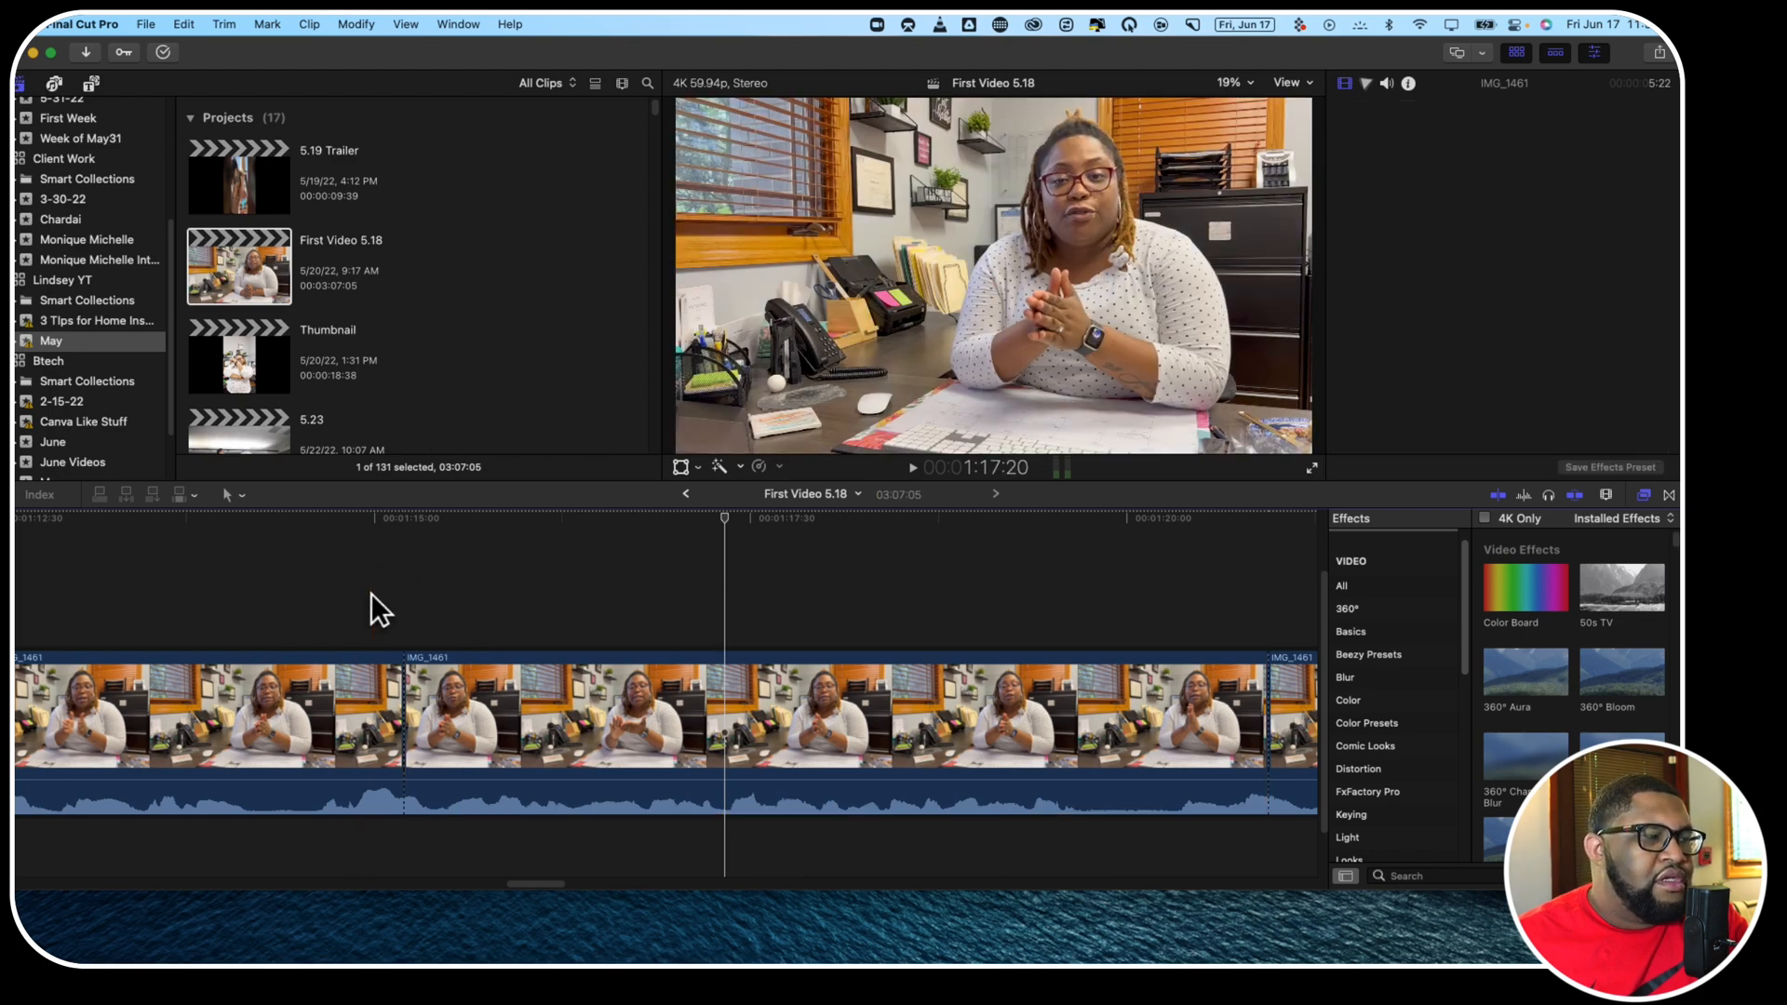
pyautogui.click(371, 597)
pyautogui.press('space')
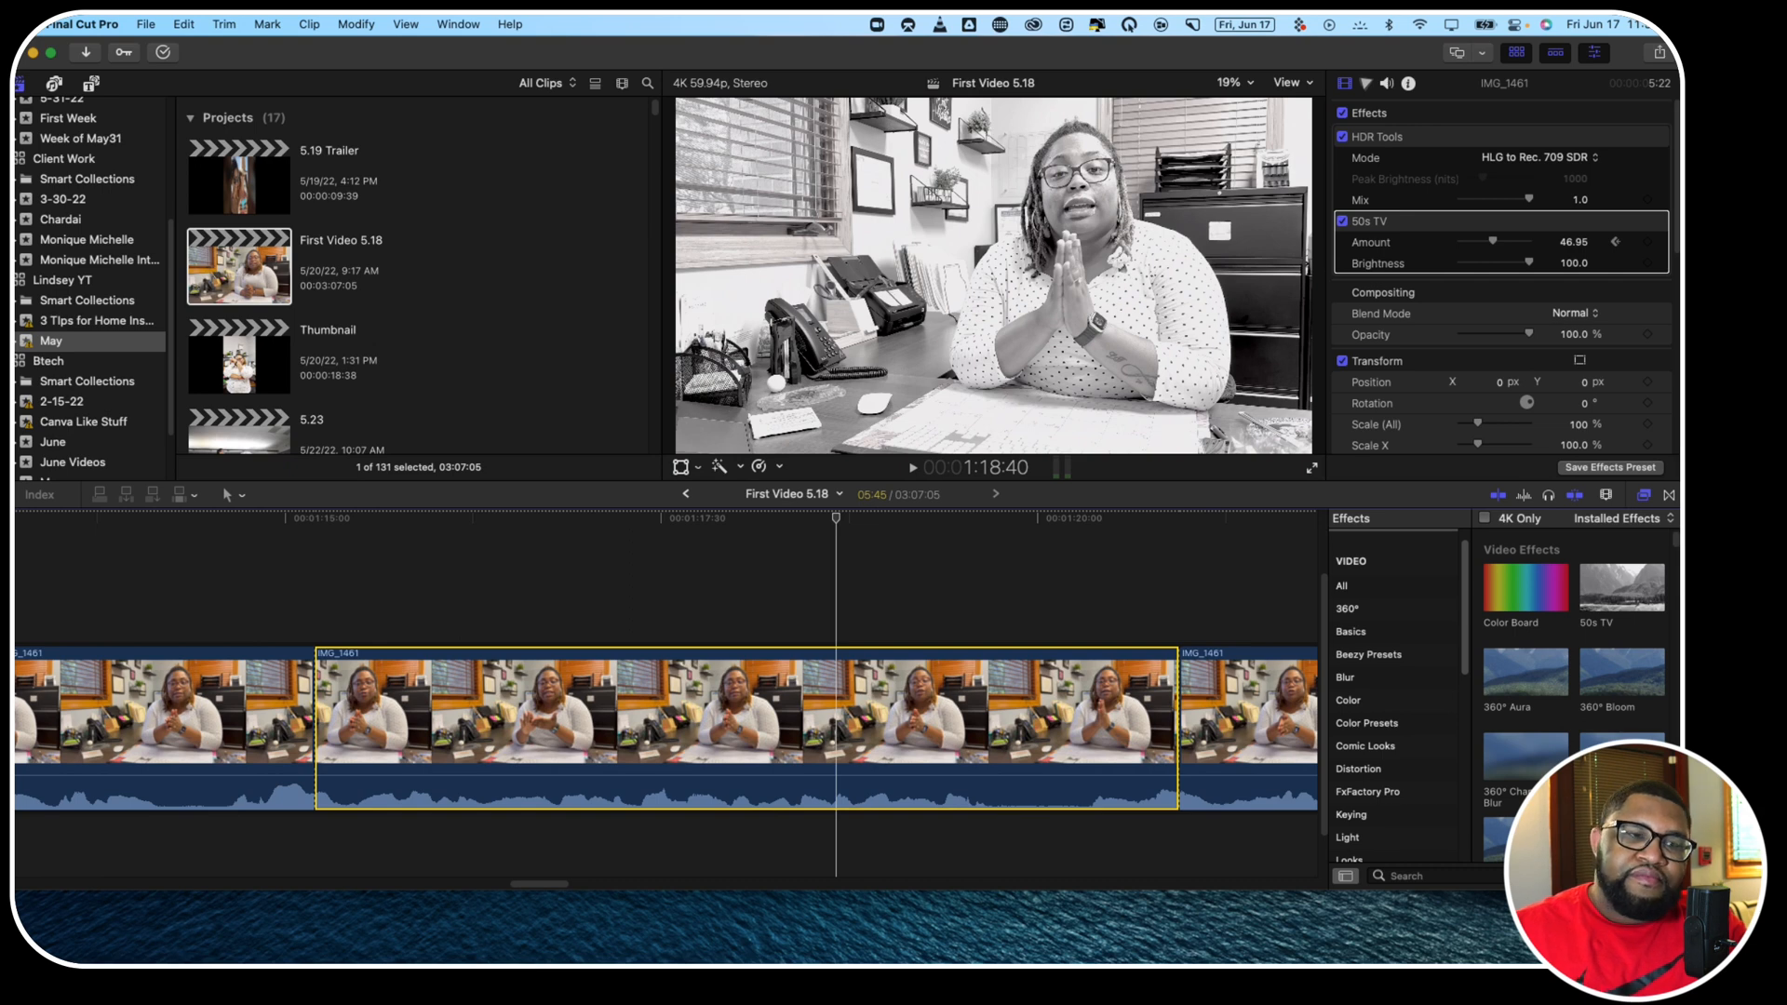
# Browse the installed video effects down to the Hexagons, Hole and Hue/Saturation entries
pyautogui.scroll(-5, 1554, 684)
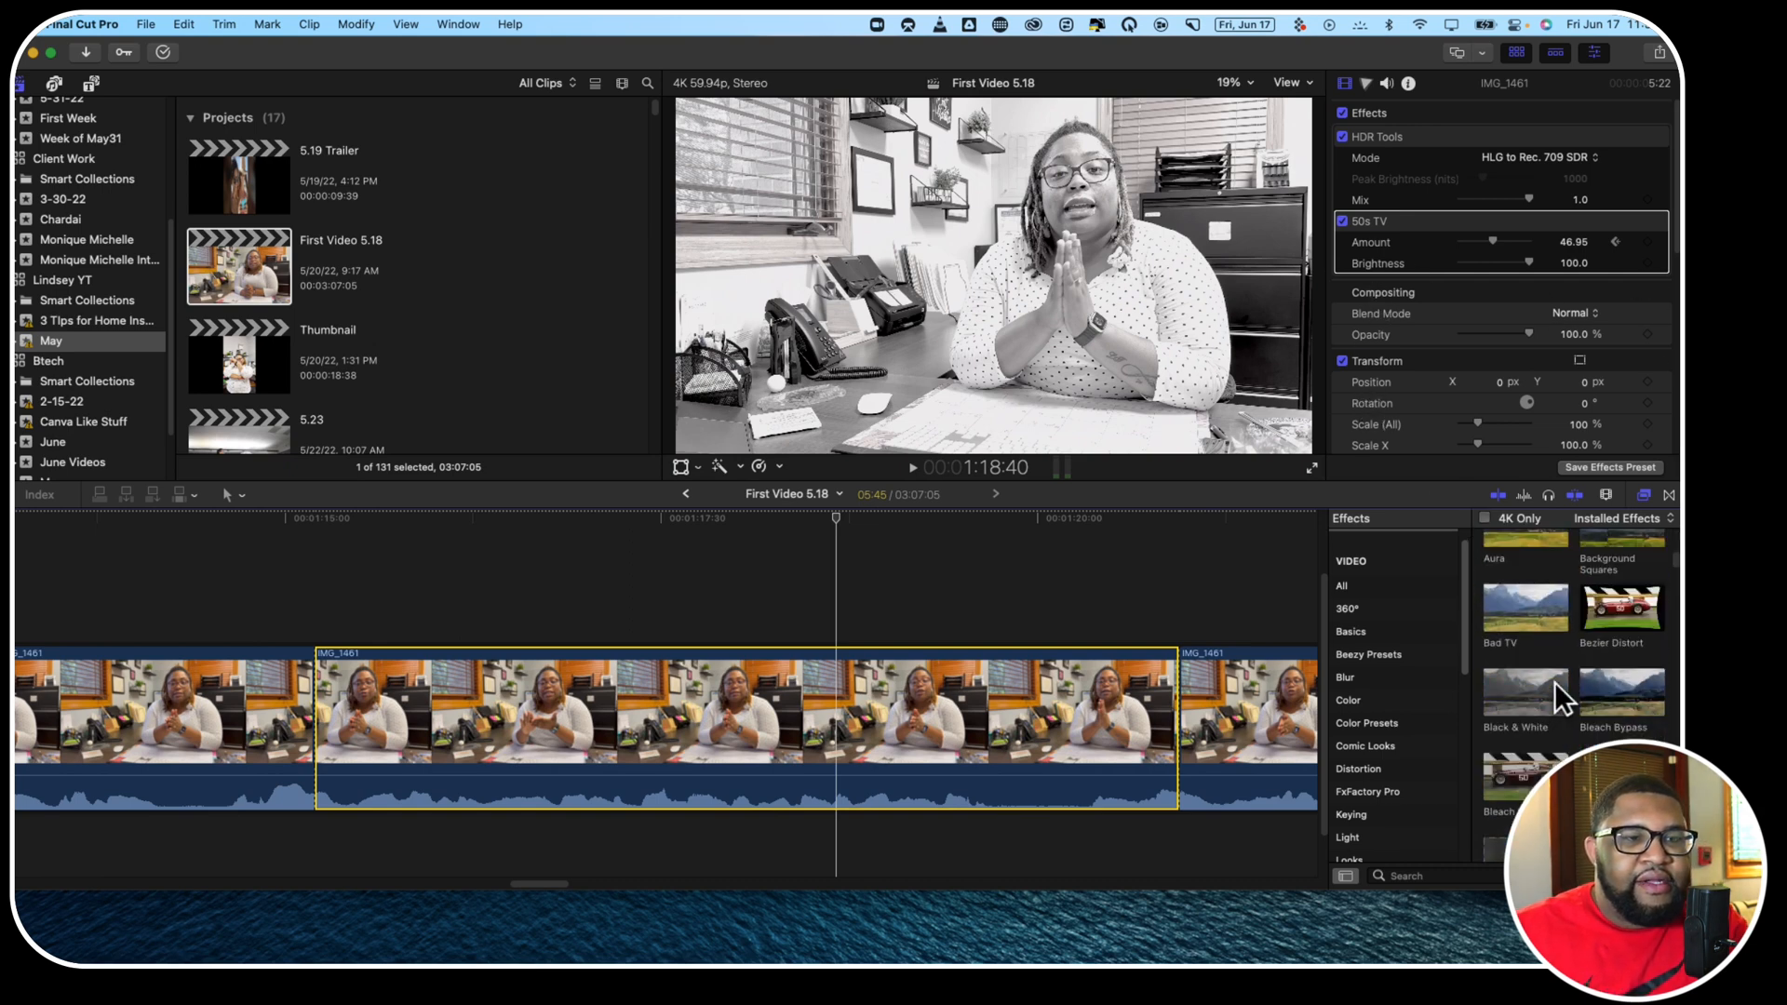
pyautogui.scroll(-10, 1554, 683)
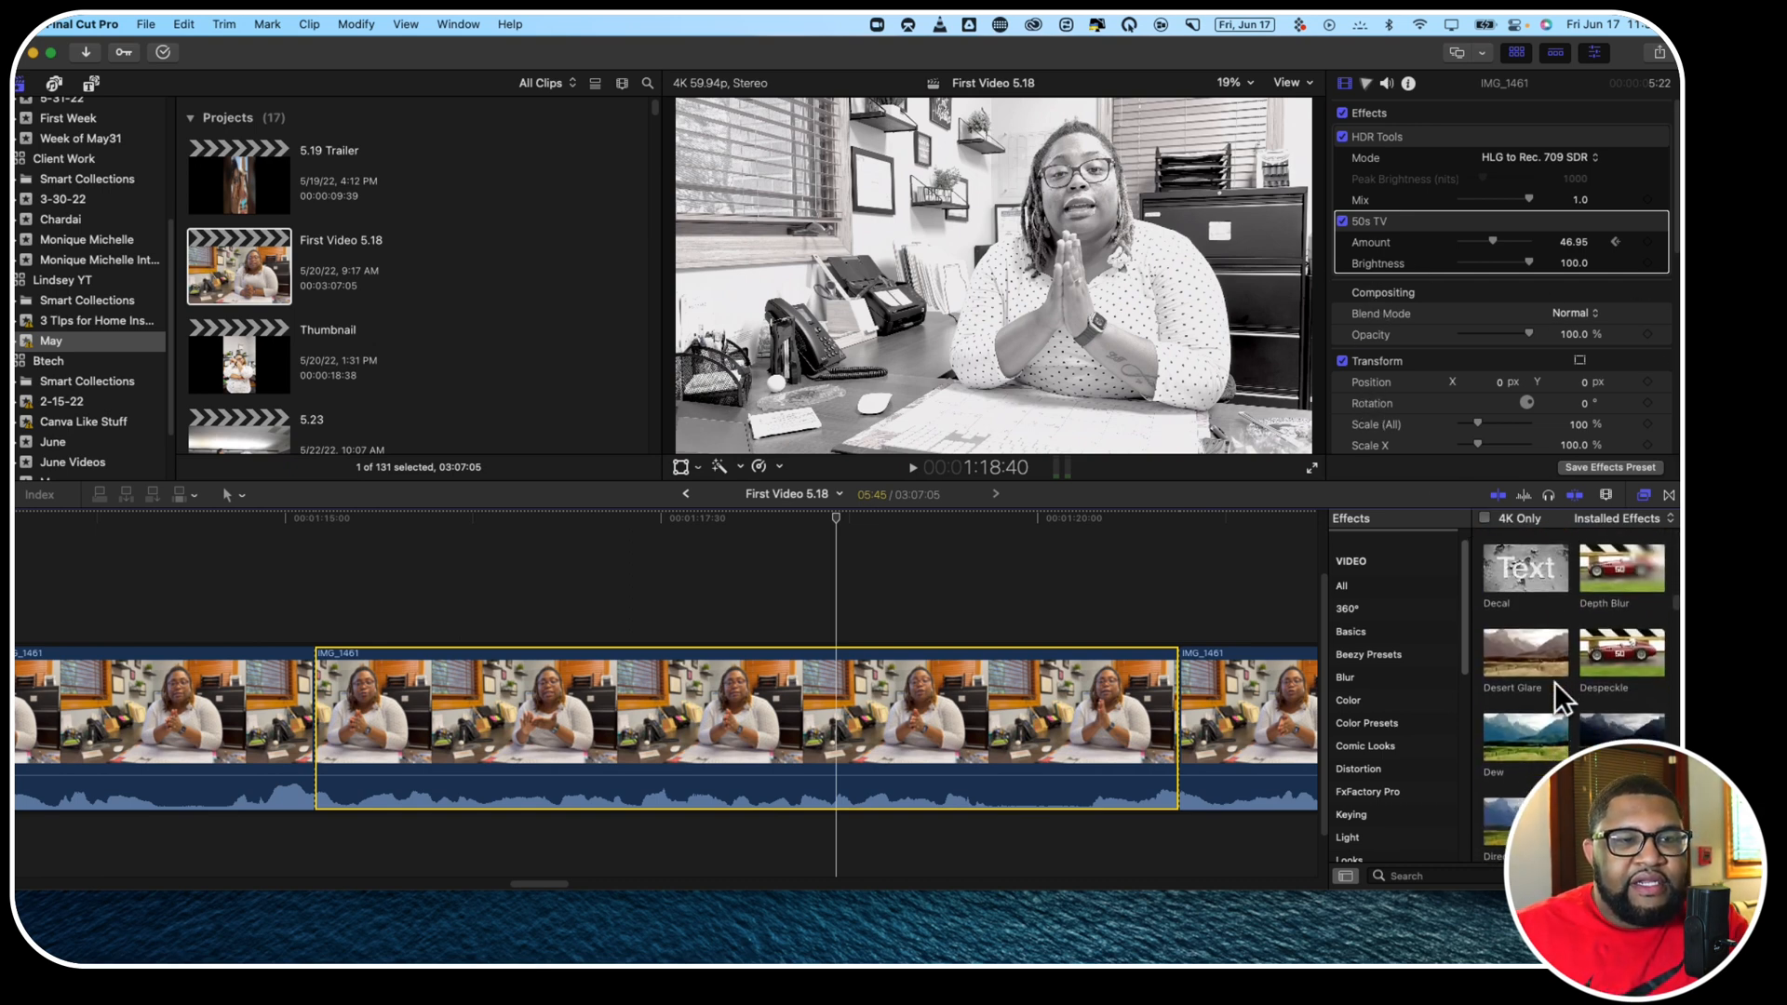
pyautogui.scroll(-10, 1554, 682)
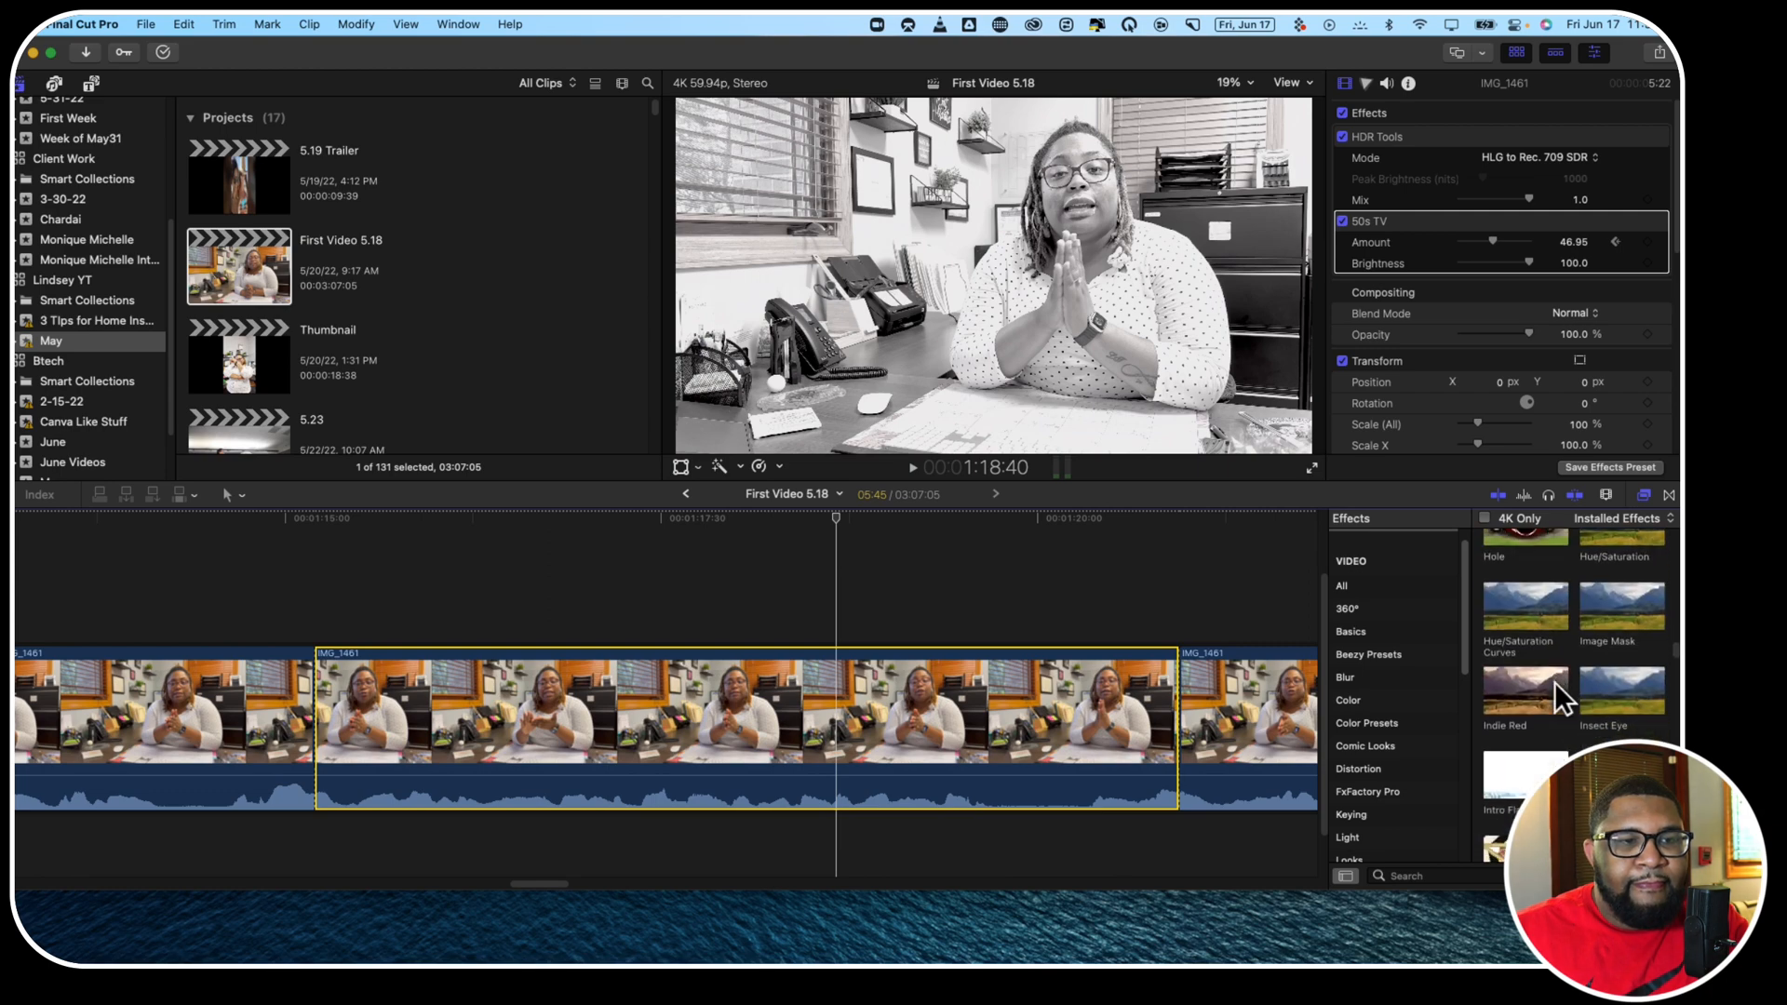
pyautogui.scroll(2, 1555, 682)
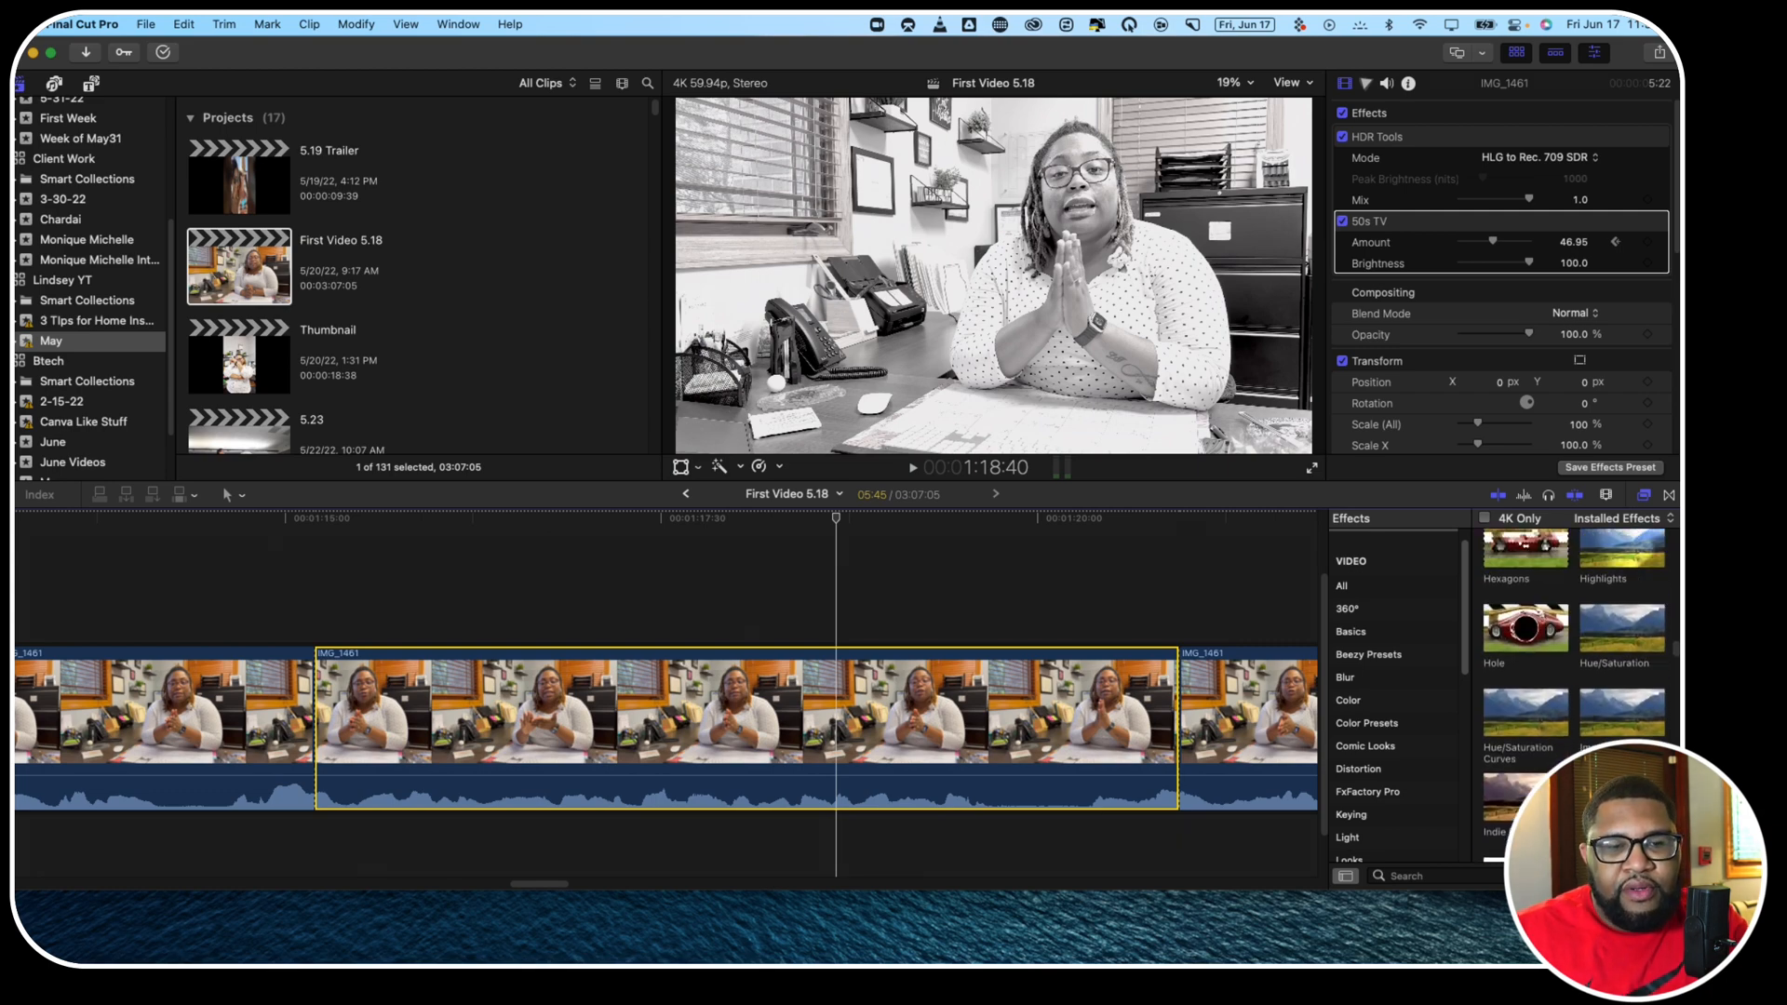